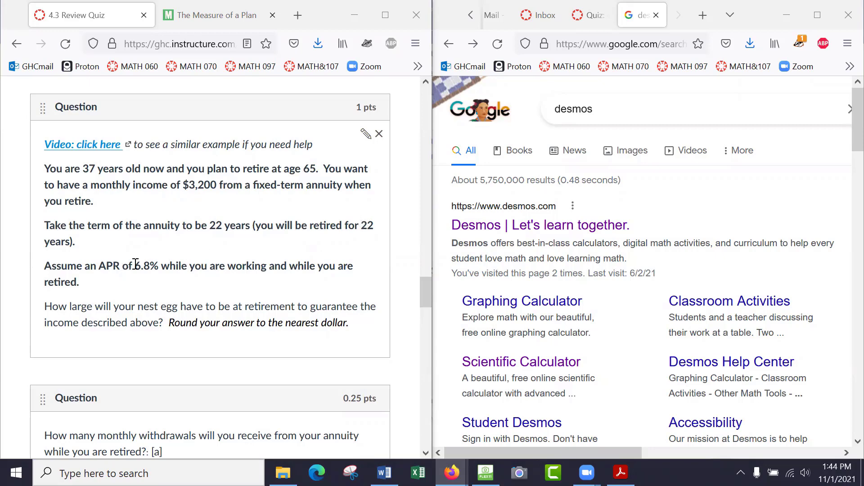
Step: Highlight the quiz's key figures: 6.8% APR, retirement age 65, $3,200 monthly income, and the question
{"action": "left_click_drag", "start_coordinate": [136, 264], "coordinate": [157, 263]}
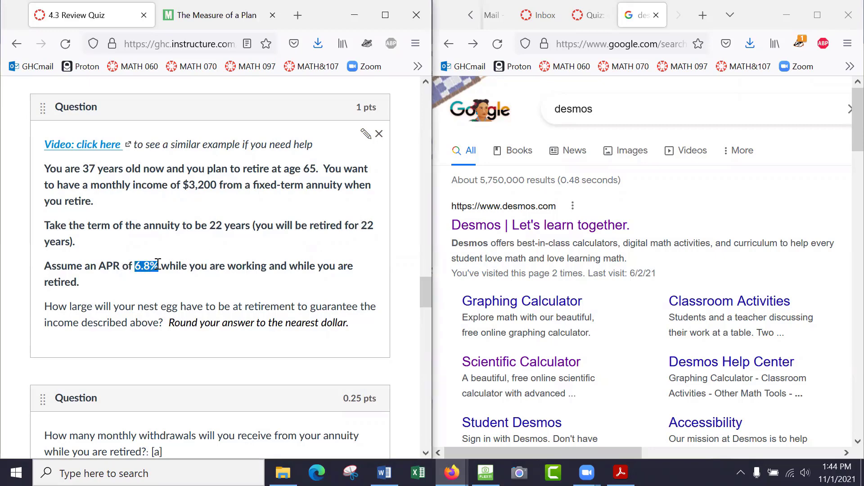
{"action": "left_click", "coordinate": [167, 288]}
{"action": "double_click", "coordinate": [311, 168]}
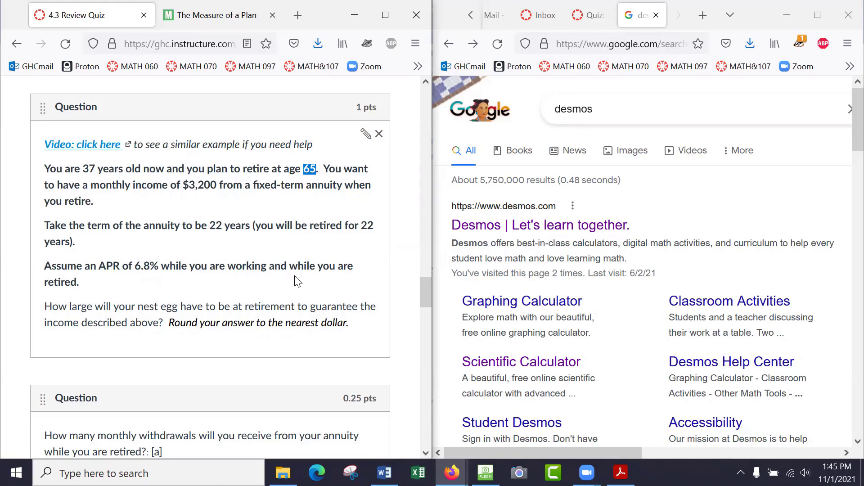
{"action": "left_click_drag", "start_coordinate": [189, 185], "coordinate": [218, 188]}
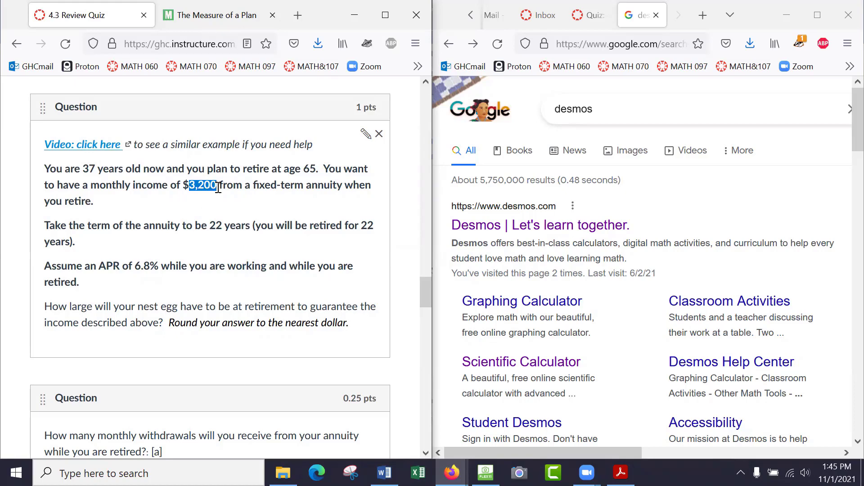
{"action": "left_click_drag", "start_coordinate": [302, 170], "coordinate": [315, 172]}
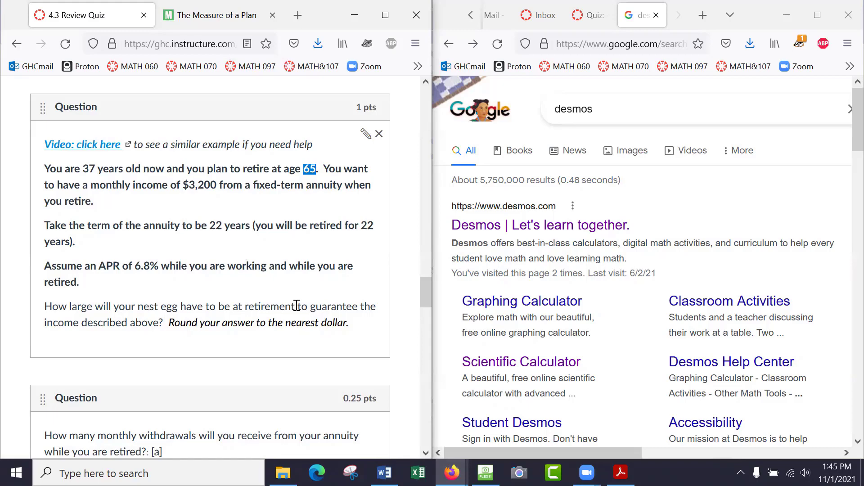
{"action": "left_click_drag", "start_coordinate": [44, 306], "coordinate": [230, 307]}
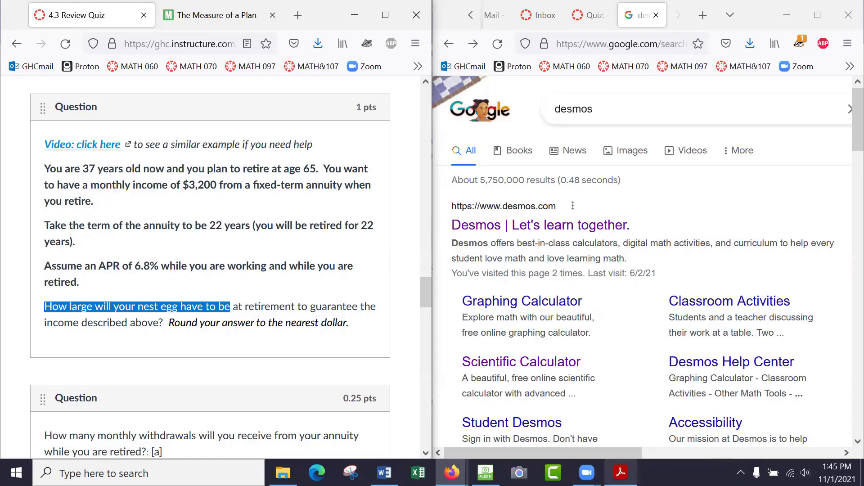
Step: Bring up the Chapter 4 formulas PDF and examine the Nest egg needed formula
{"action": "mouse_move", "coordinate": [620, 473]}
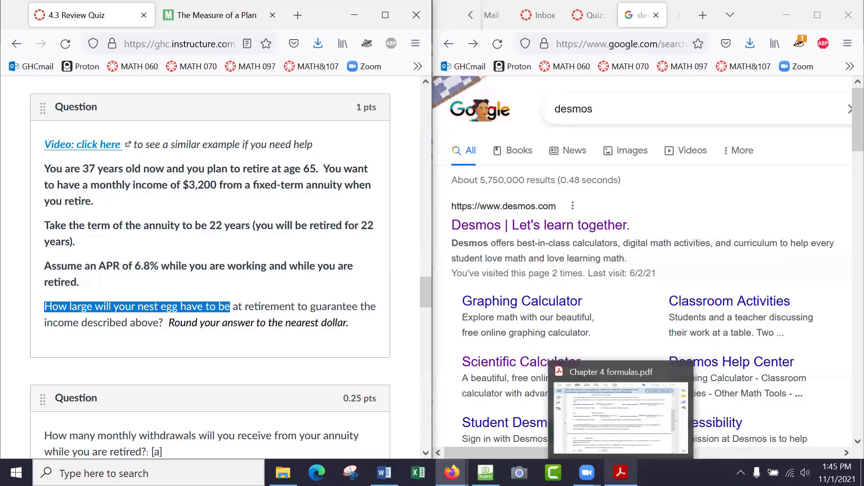
{"action": "left_click", "coordinate": [621, 418]}
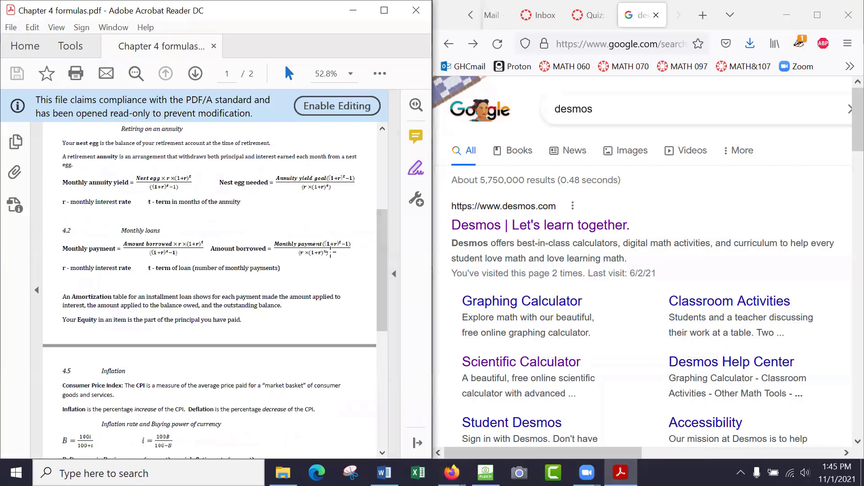
{"action": "scroll", "coordinate": [253, 250], "scroll_direction": "up", "scroll_amount": 1}
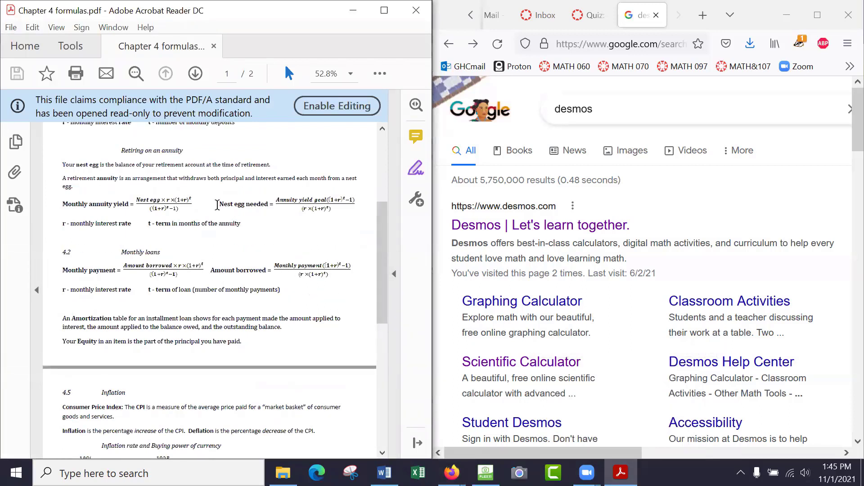
{"action": "left_click_drag", "start_coordinate": [219, 204], "coordinate": [270, 201]}
{"action": "left_click", "coordinate": [320, 203]}
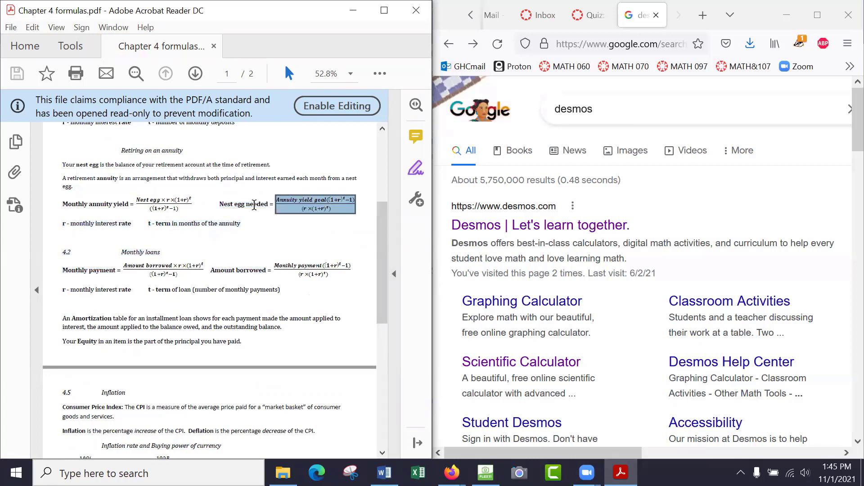
{"action": "left_click_drag", "start_coordinate": [219, 204], "coordinate": [268, 208]}
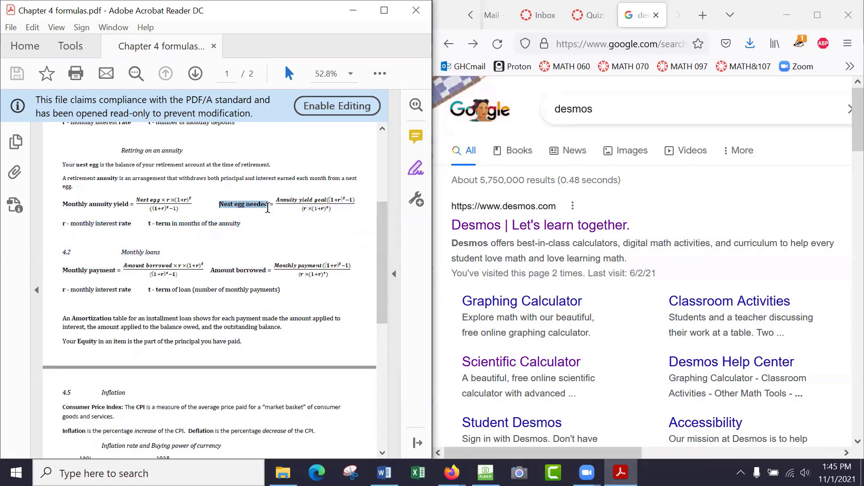
{"action": "left_click", "coordinate": [267, 208]}
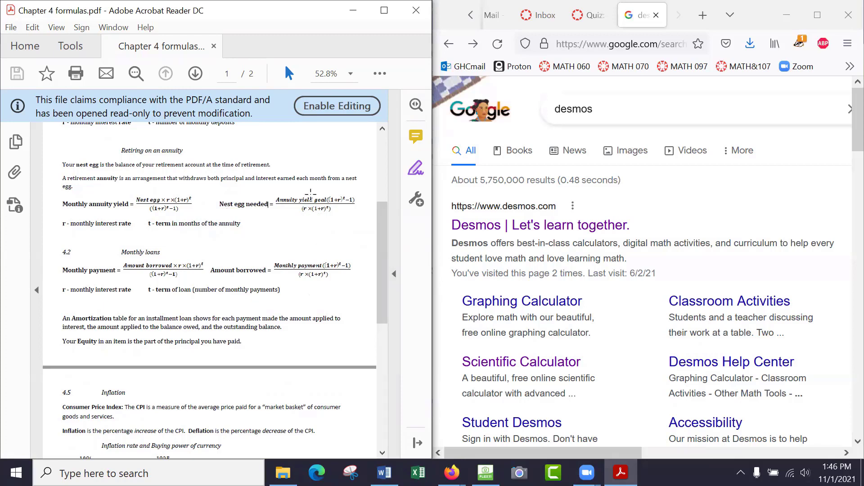
{"action": "left_click", "coordinate": [311, 202]}
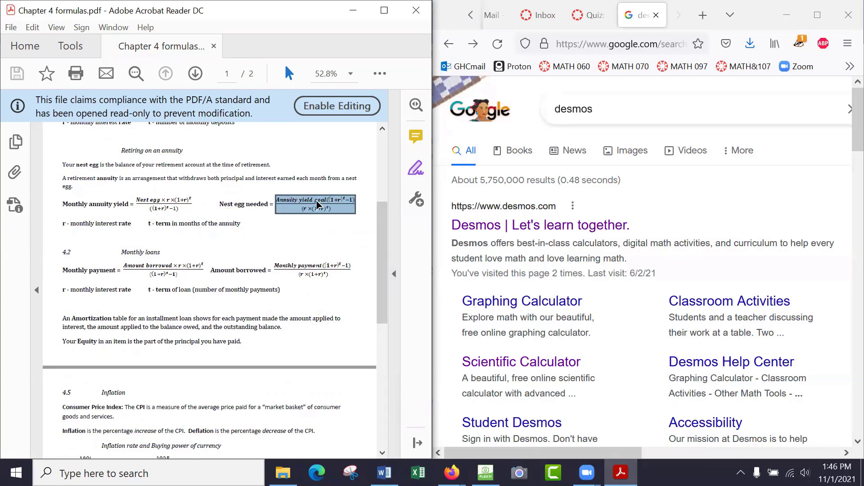
{"action": "left_click", "coordinate": [320, 205]}
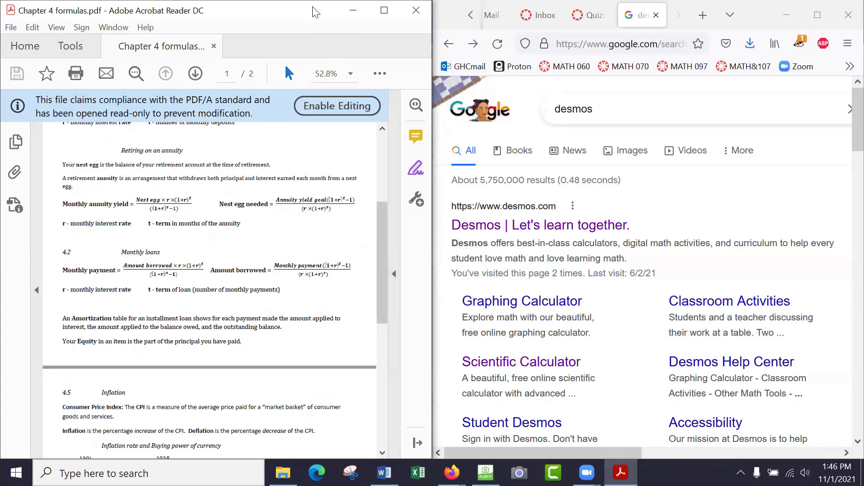
Step: Return to the quiz and highlight the $3,200 monthly income
{"action": "left_click", "coordinate": [353, 10]}
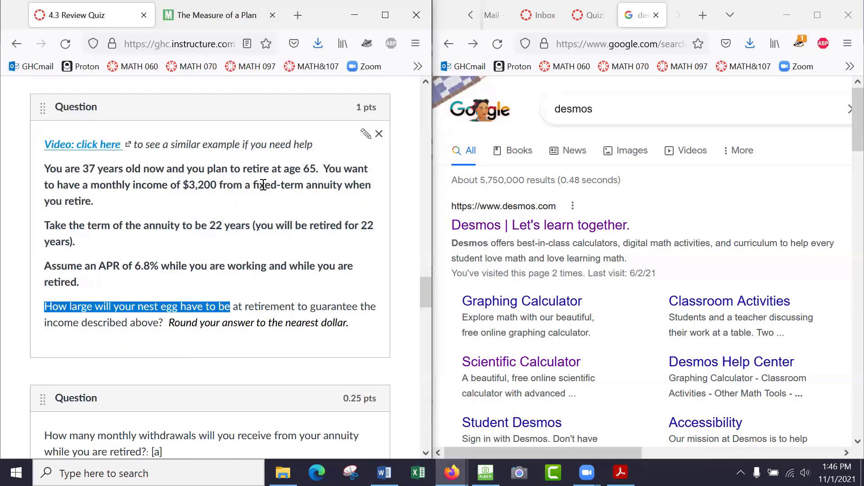
{"action": "left_click", "coordinate": [174, 187]}
{"action": "left_click_drag", "start_coordinate": [187, 185], "coordinate": [218, 186]}
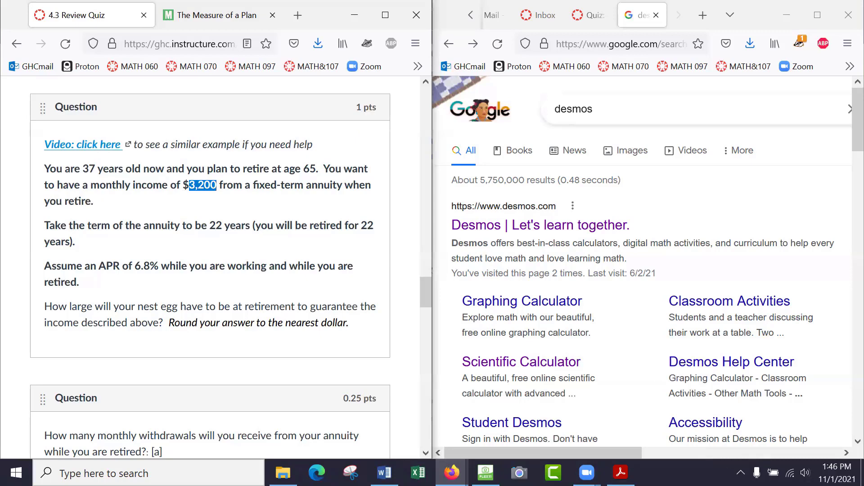
Step: Bring the formulas PDF back and study the Nest egg needed formula again
{"action": "left_click", "coordinate": [620, 472]}
{"action": "left_click", "coordinate": [315, 200]}
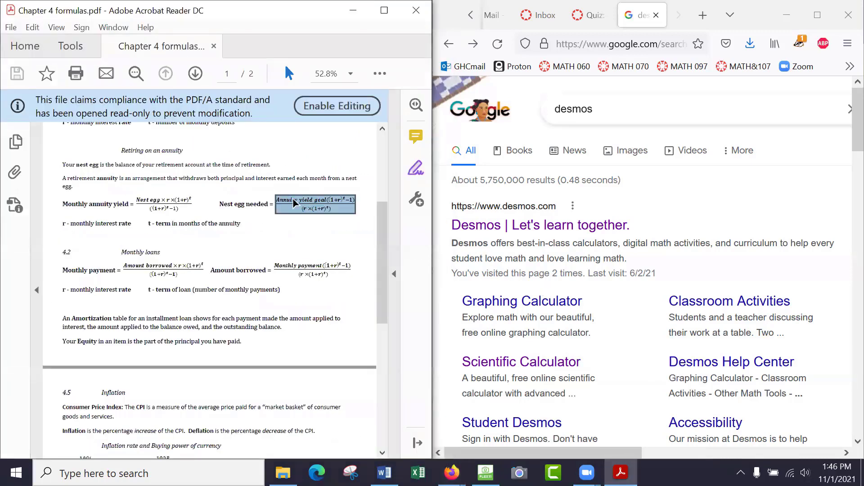
{"action": "left_click", "coordinate": [258, 207]}
{"action": "left_click_drag", "start_coordinate": [268, 206], "coordinate": [217, 206]}
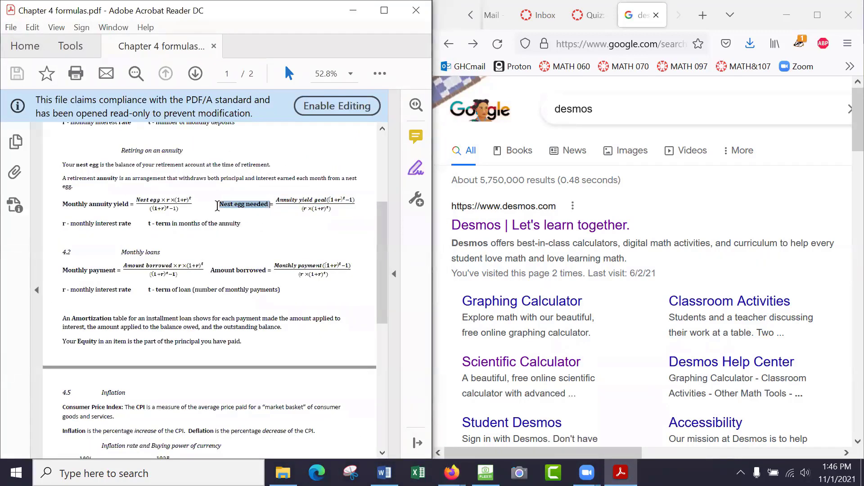
{"action": "left_click", "coordinate": [302, 201]}
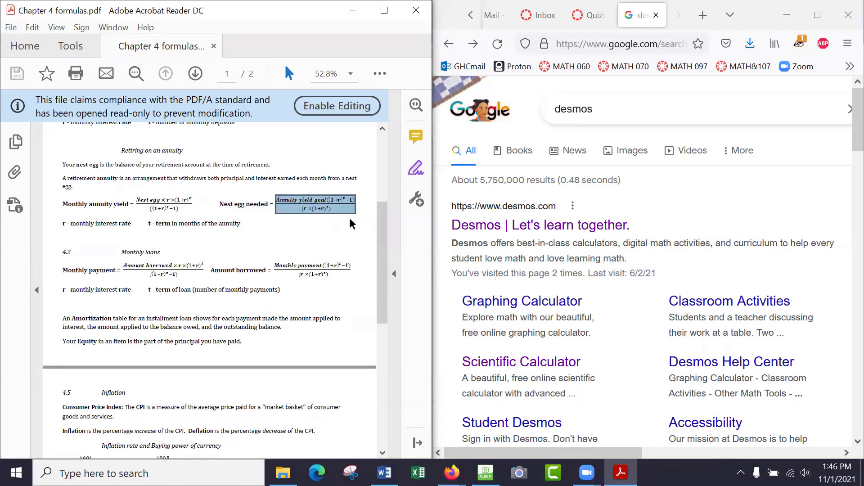
{"action": "left_click", "coordinate": [330, 239]}
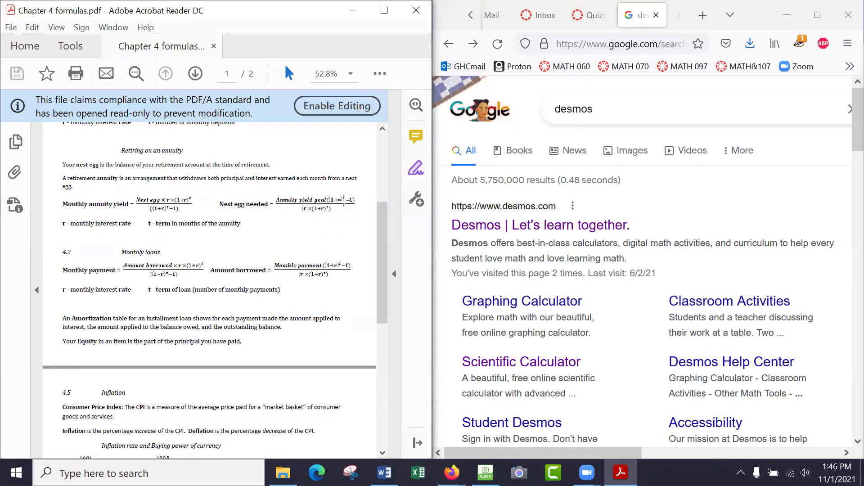
{"action": "left_click", "coordinate": [336, 209]}
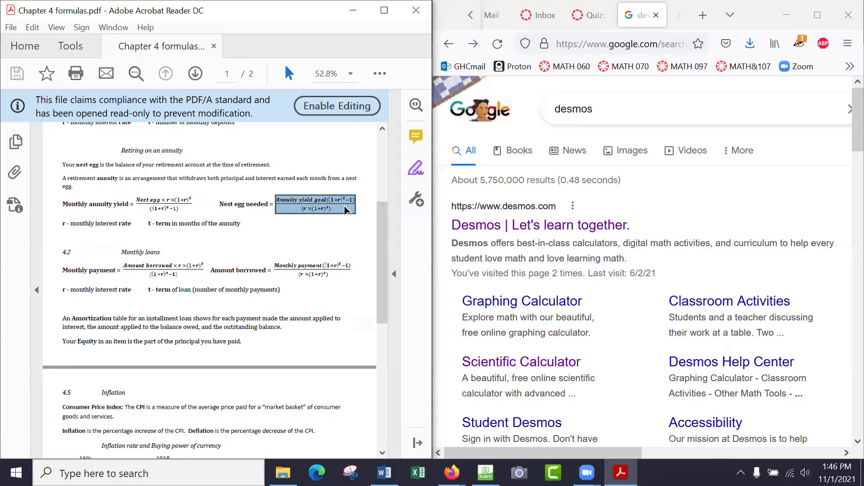
{"action": "left_click", "coordinate": [343, 224]}
{"action": "left_click", "coordinate": [333, 203]}
{"action": "left_click", "coordinate": [328, 241]}
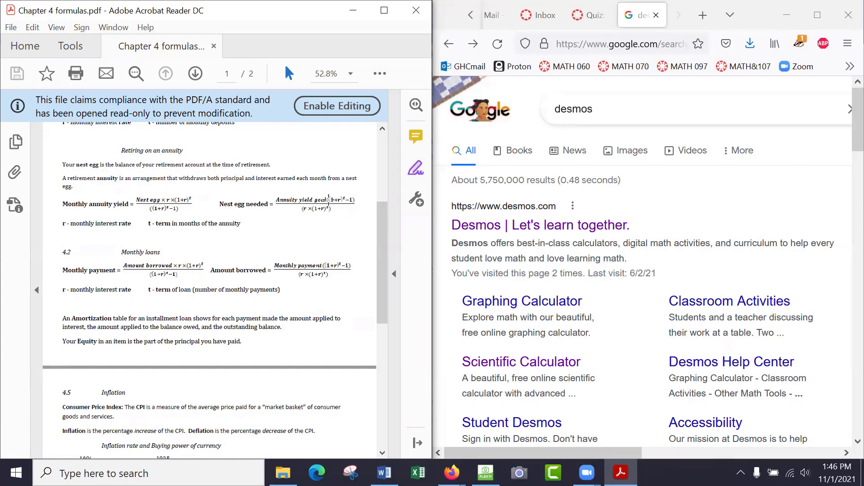
{"action": "left_click", "coordinate": [329, 203]}
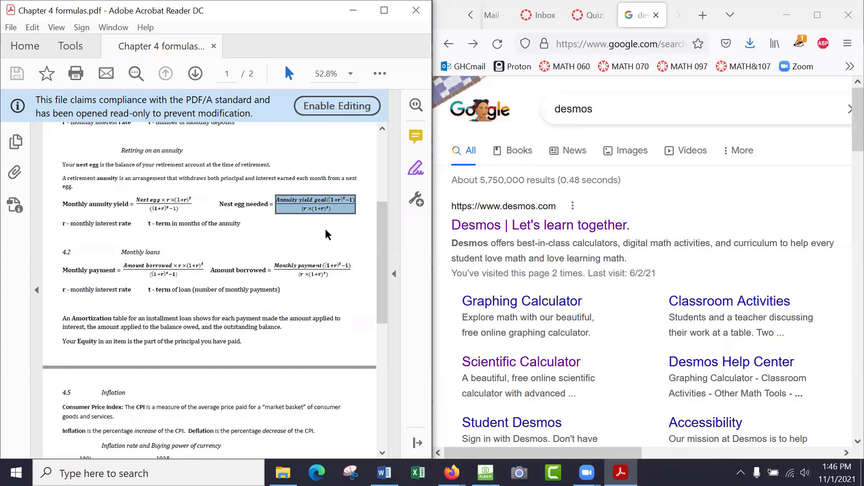
{"action": "left_click", "coordinate": [288, 199]}
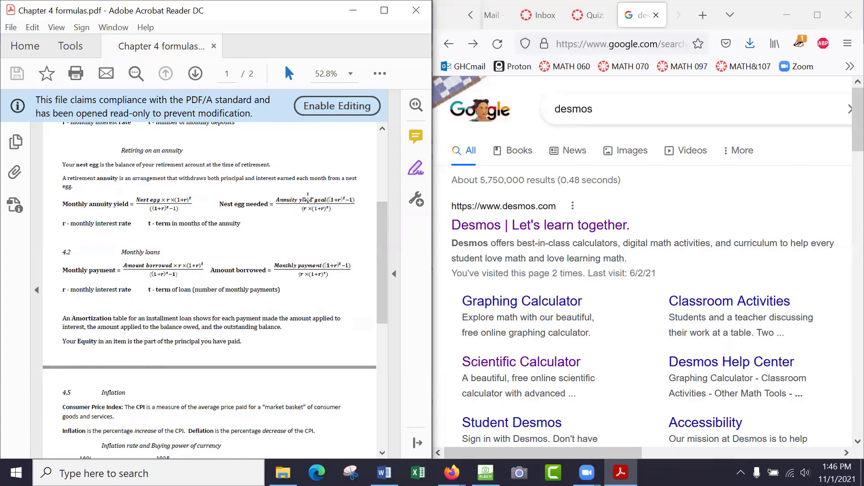
Step: In Desmos, compute 22·12 = 264 monthly withdrawals, then enter 0.068/12
{"action": "key", "text": "alt+Tab"}
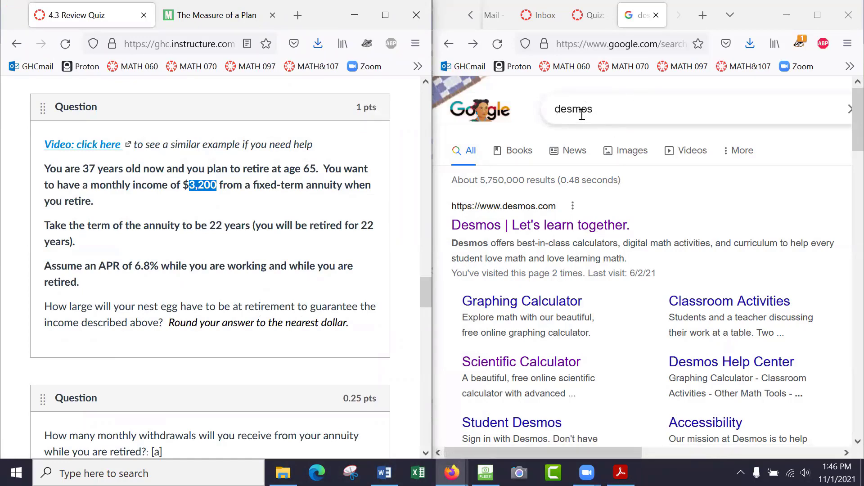
{"action": "left_click", "coordinate": [502, 367]}
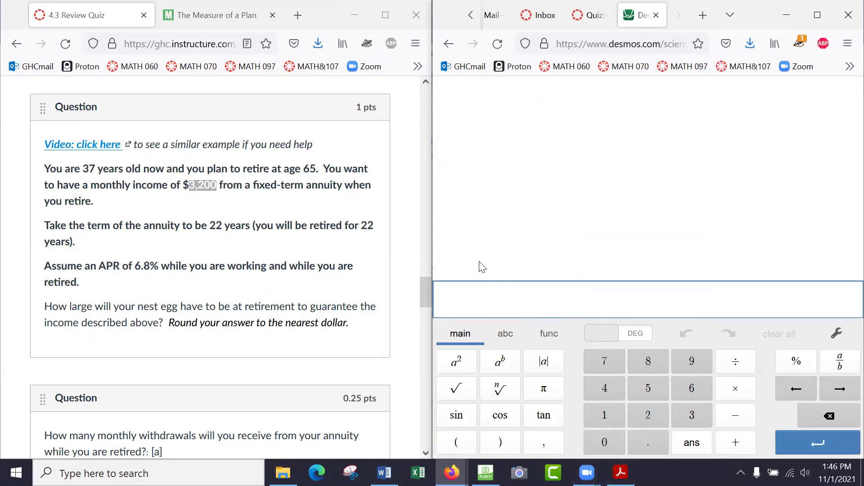
{"action": "double_click", "coordinate": [213, 226]}
{"action": "key", "text": "ctrl+c"}
{"action": "left_click", "coordinate": [539, 293]}
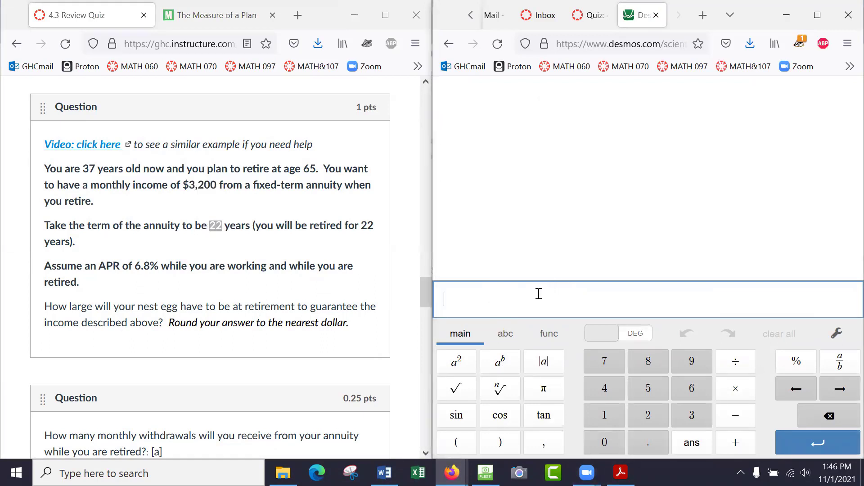
{"action": "key", "text": "ctrl+v"}
{"action": "type", "text": "*12"}
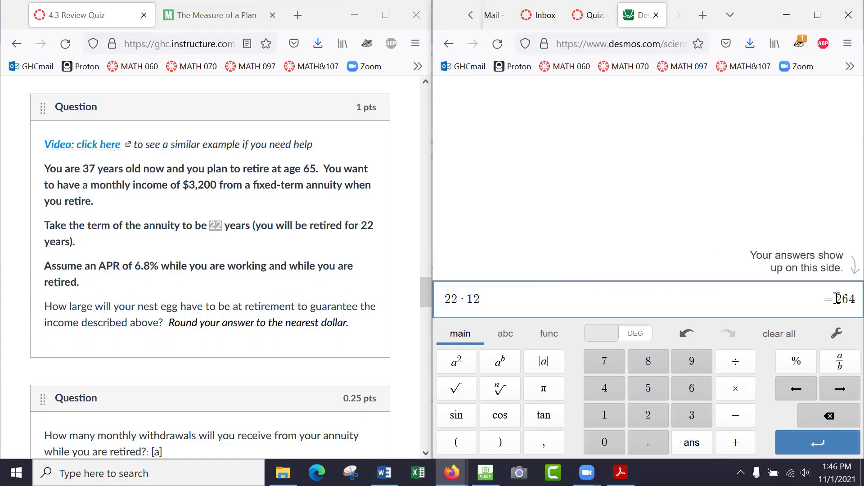
{"action": "key", "text": "Return"}
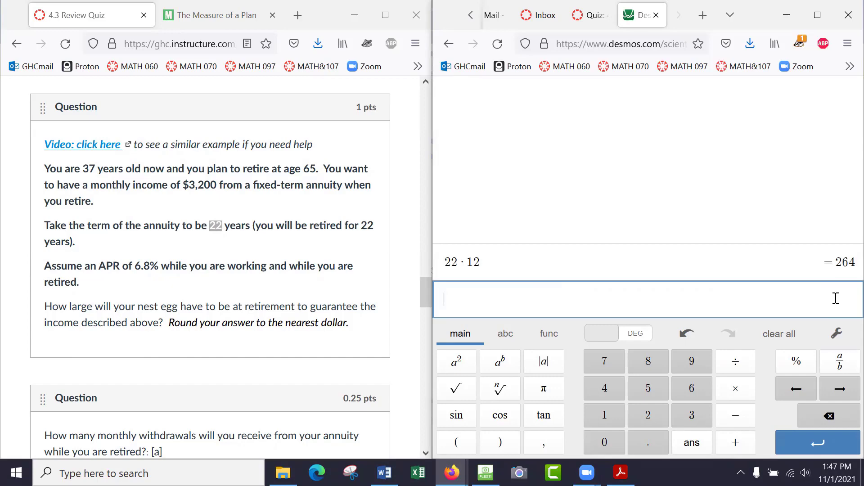
{"action": "type", "text": "0.068"}
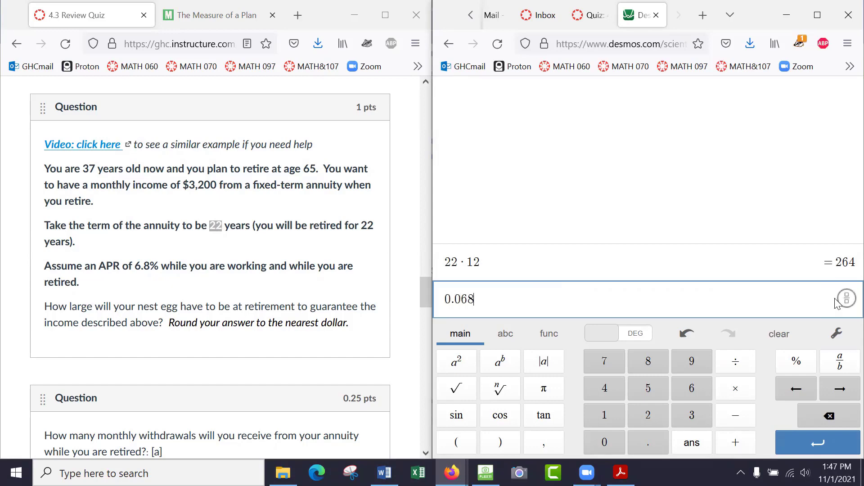
{"action": "type", "text": "/12"}
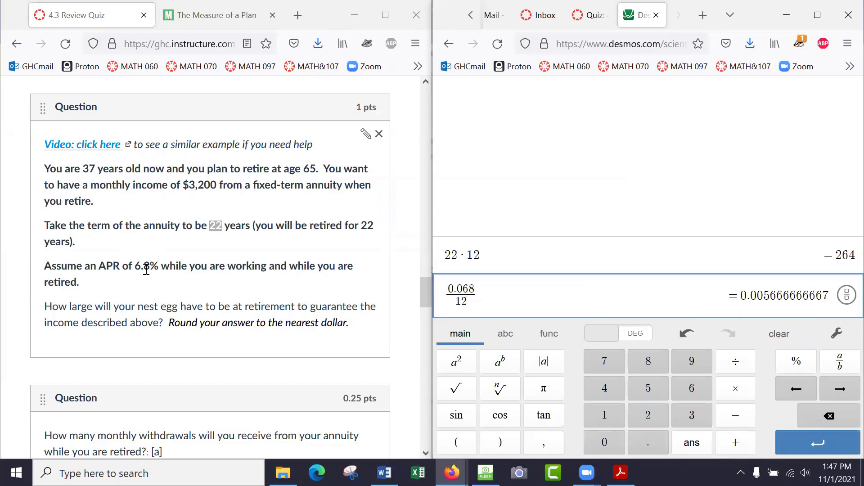
{"action": "left_click", "coordinate": [259, 12]}
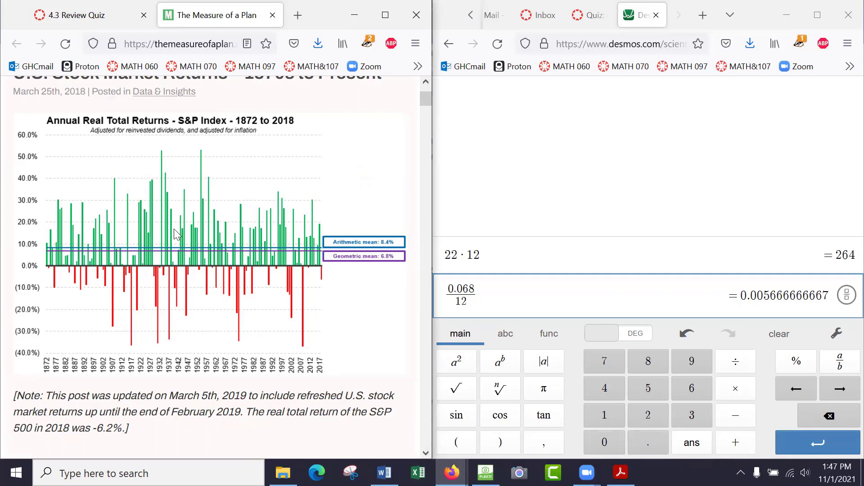
{"action": "left_click", "coordinate": [96, 21]}
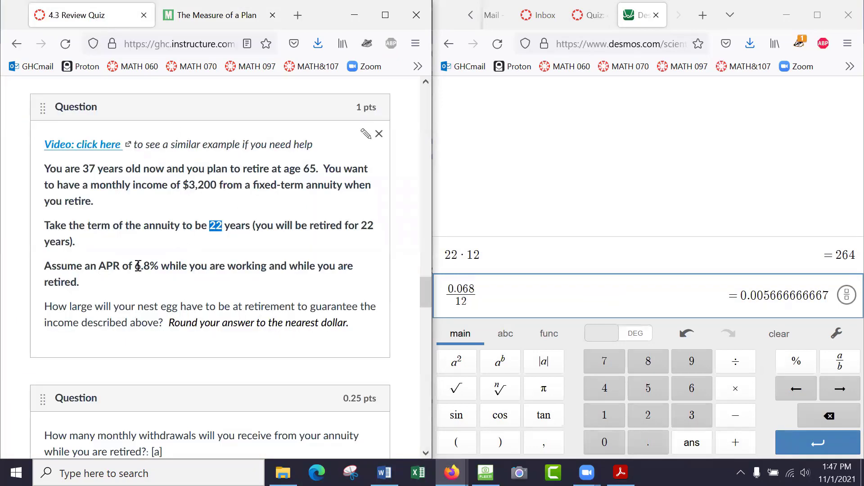
Step: Store the 0.068/12 monthly-rate result and bring up the formulas PDF alongside
{"action": "left_click_drag", "start_coordinate": [136, 266], "coordinate": [149, 267]}
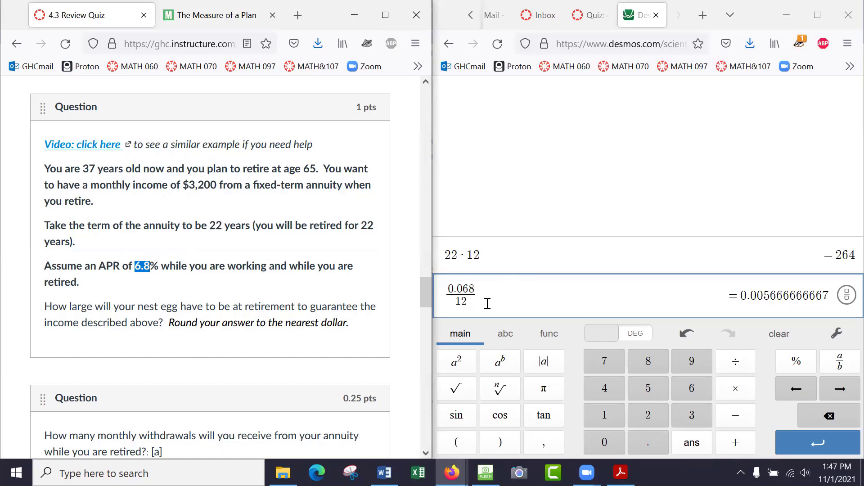
{"action": "left_click", "coordinate": [517, 296]}
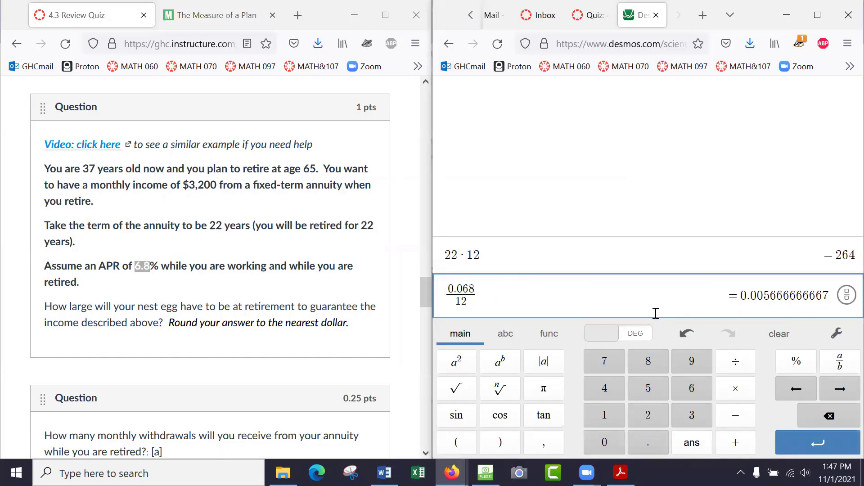
{"action": "key", "text": "Return"}
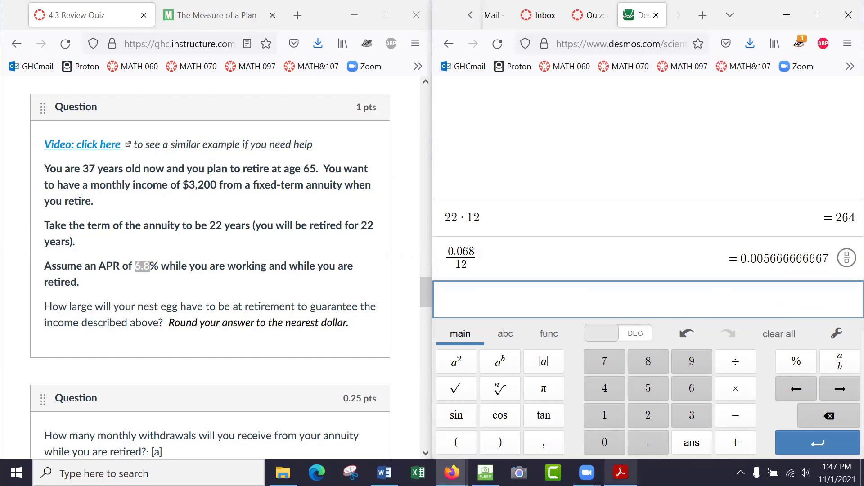
{"action": "left_click", "coordinate": [620, 472]}
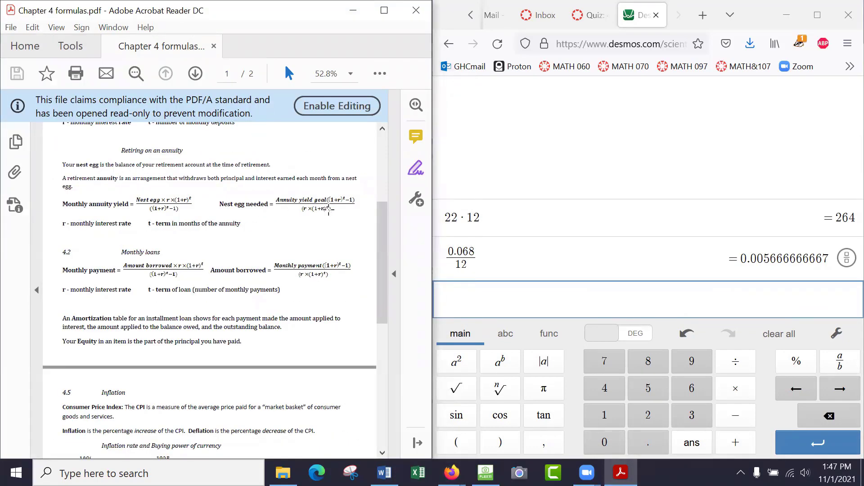
Step: Enter 3200((1+0.068/12)^264−1) in a new row, giving 11023.96315
{"action": "left_click", "coordinate": [558, 299]}
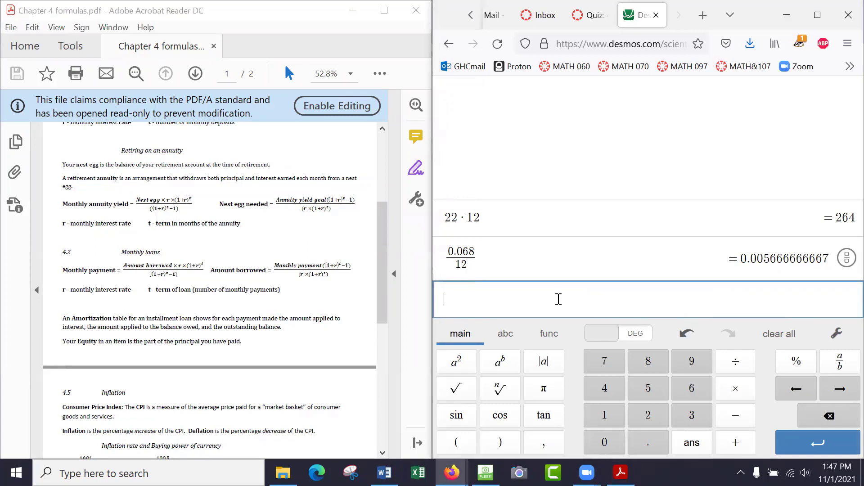
{"action": "type", "text": "3200("}
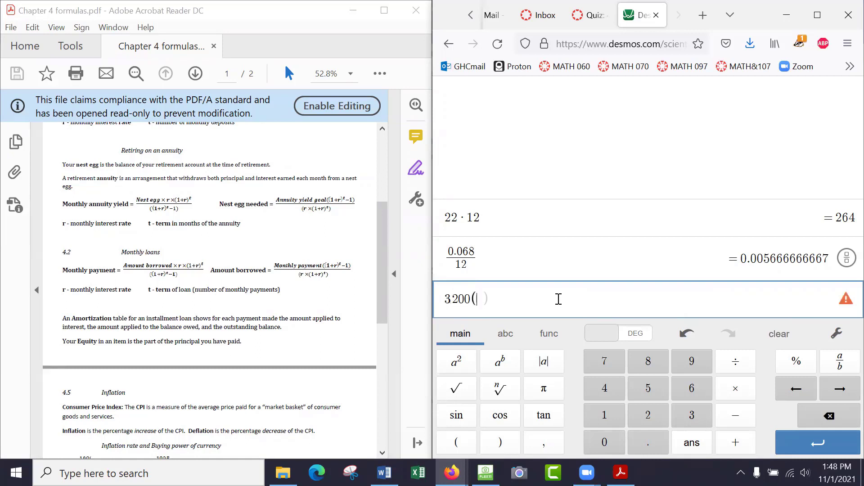
{"action": "type", "text": "(1+0.068"}
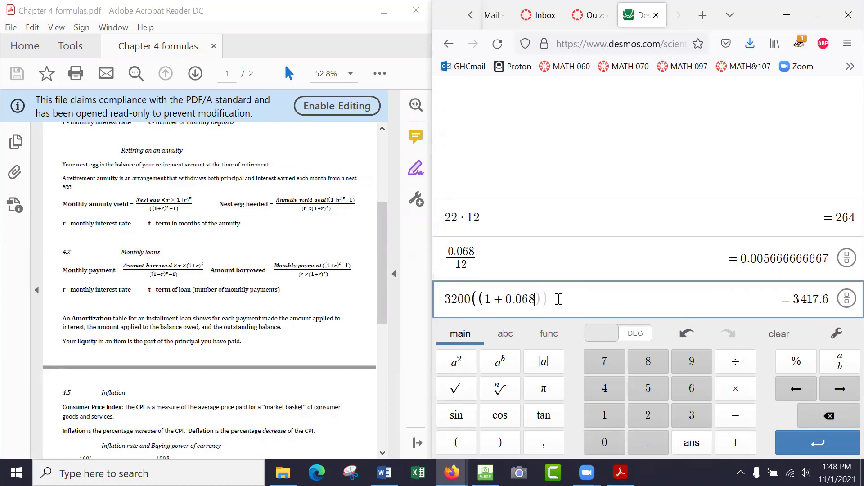
{"action": "type", "text": "/12"}
{"action": "key", "text": "Right"}
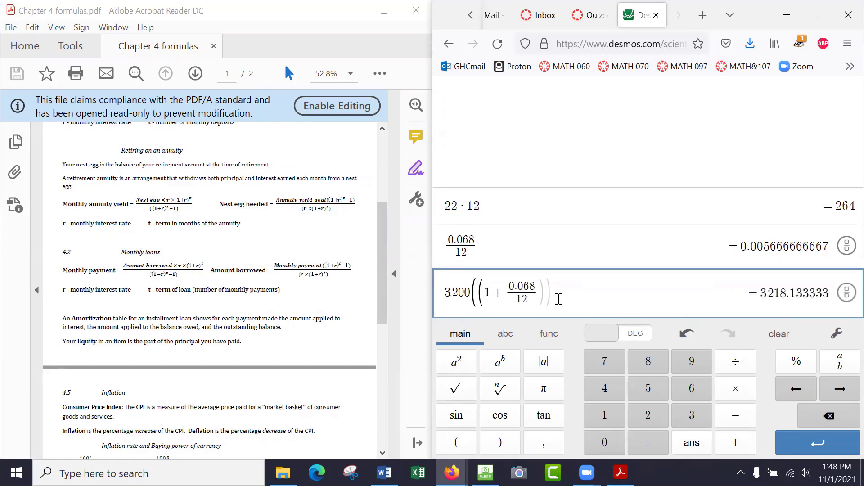
{"action": "type", "text": ")"}
{"action": "type", "text": "^"}
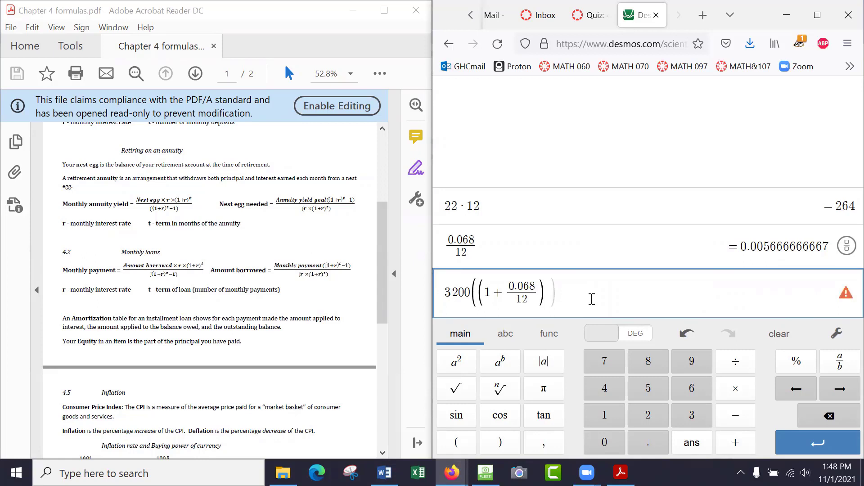
{"action": "type", "text": "264"}
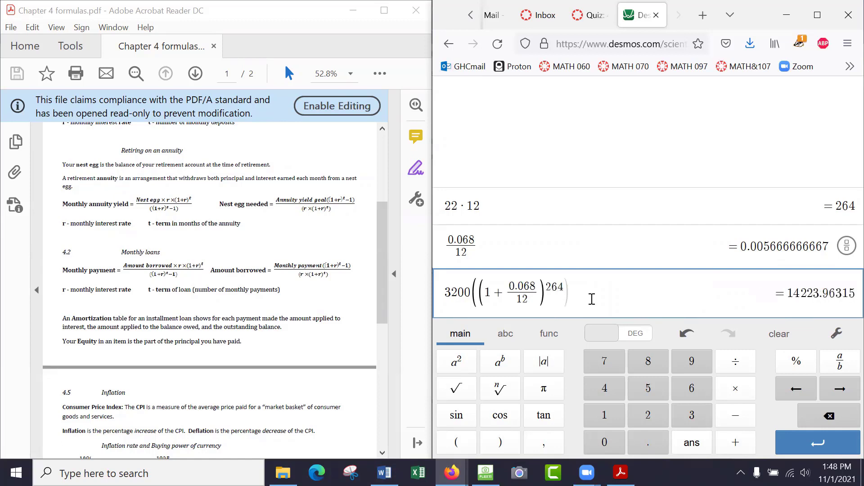
{"action": "key", "text": "Right"}
{"action": "type", "text": "-1)"}
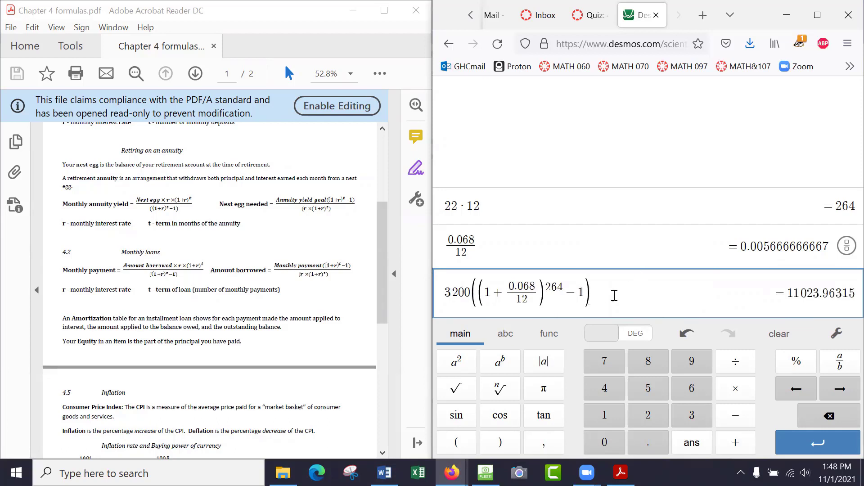
{"action": "left_click", "coordinate": [315, 270]}
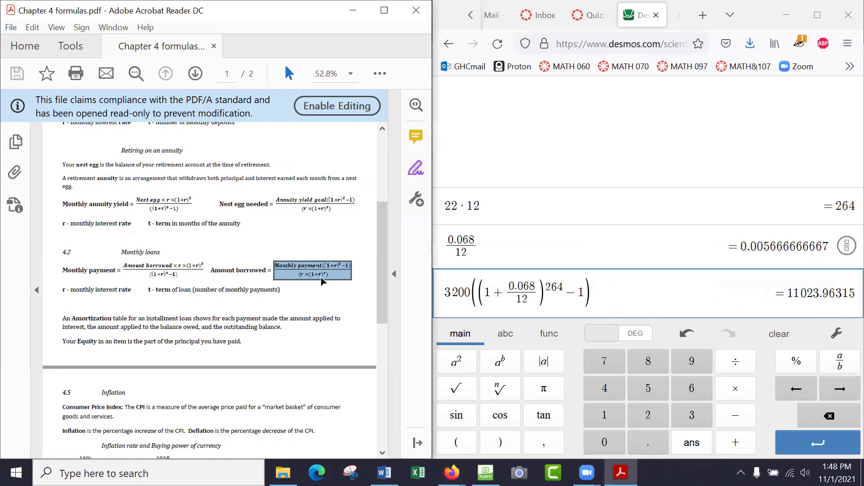
{"action": "left_click", "coordinate": [472, 297]}
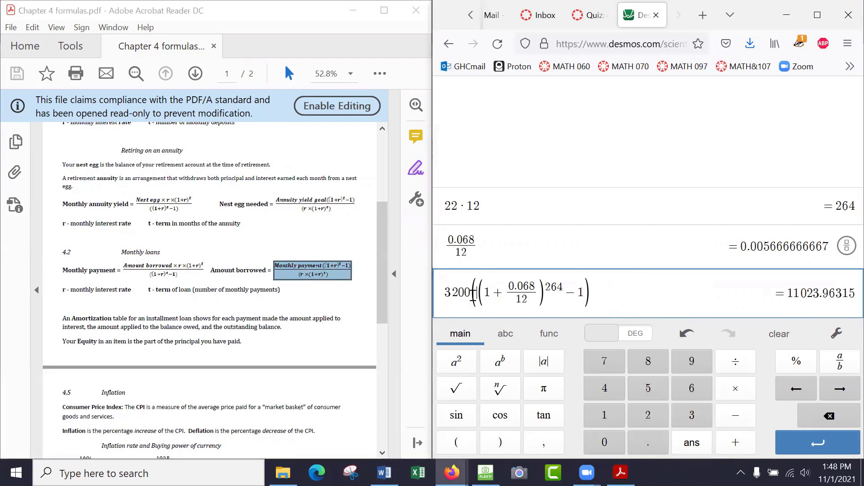
{"action": "left_click", "coordinate": [334, 267]}
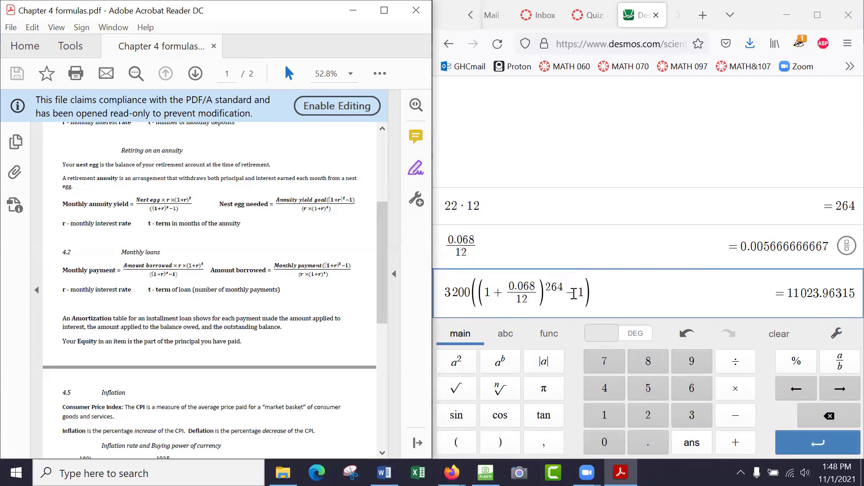
{"action": "double_click", "coordinate": [584, 293]}
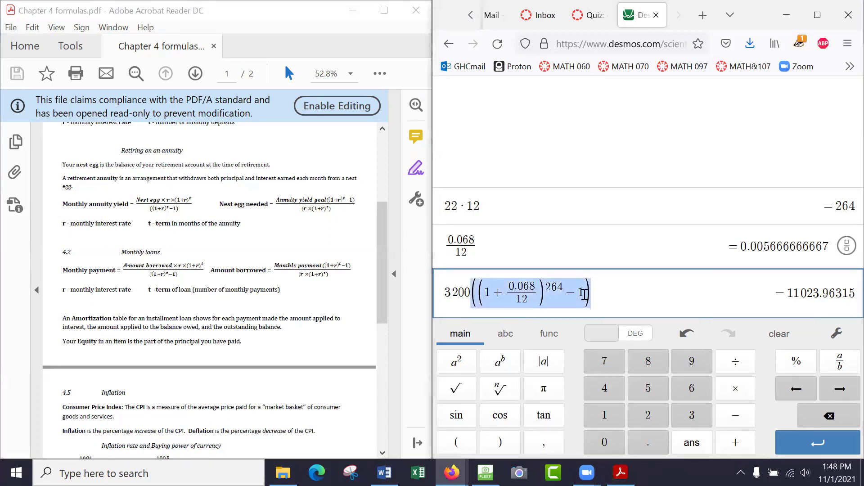
{"action": "left_click", "coordinate": [584, 293]}
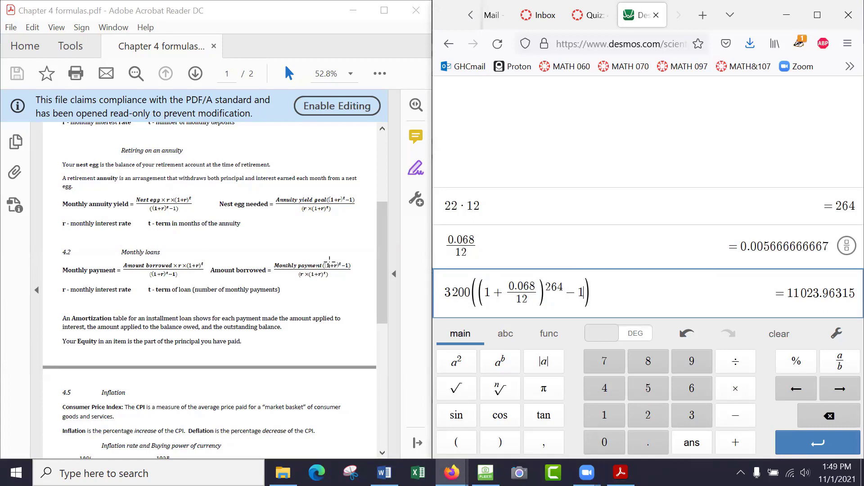
{"action": "left_click", "coordinate": [638, 301]}
Step: Create a new blank Word document
{"action": "left_click", "coordinate": [384, 473]}
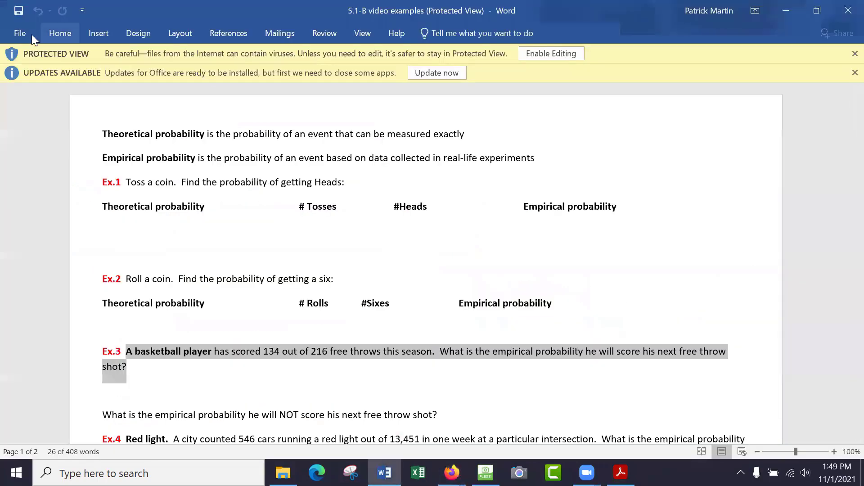
{"action": "left_click", "coordinate": [22, 35]}
{"action": "left_click", "coordinate": [20, 80]}
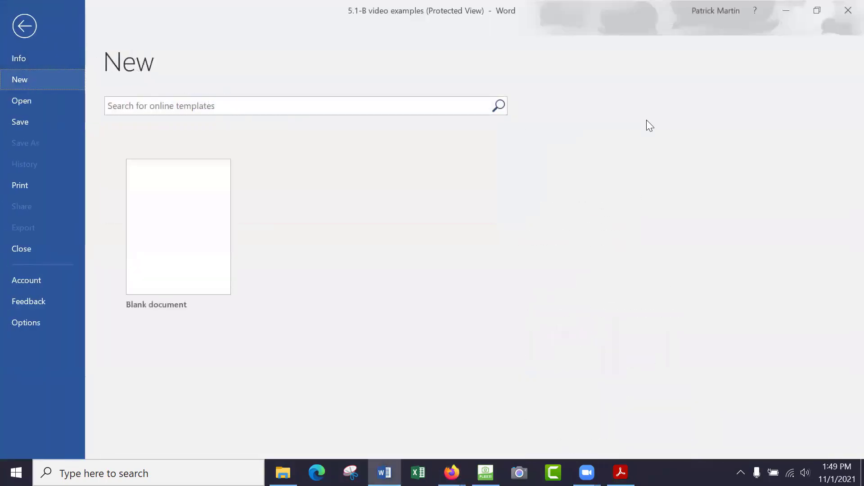
{"action": "key", "text": "Escape"}
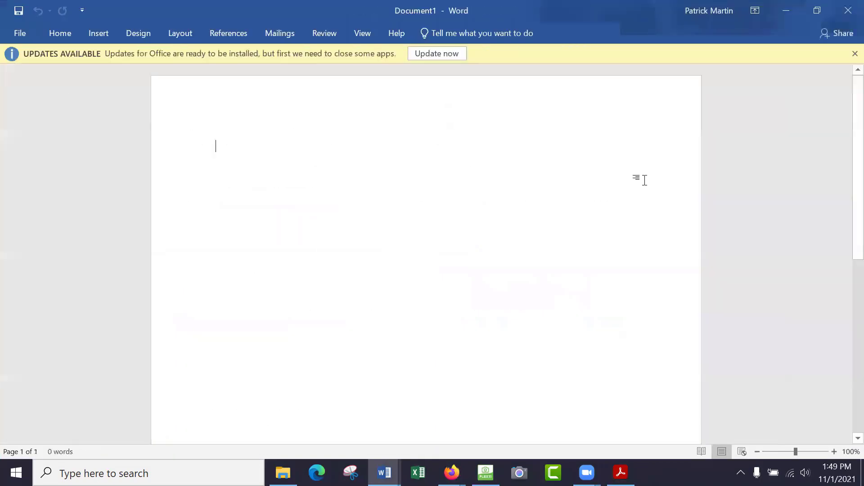
Step: Type the numerator 3200((1+0.068/12)^264-1), zooming the page to 180%
{"action": "type", "text": "3200(("}
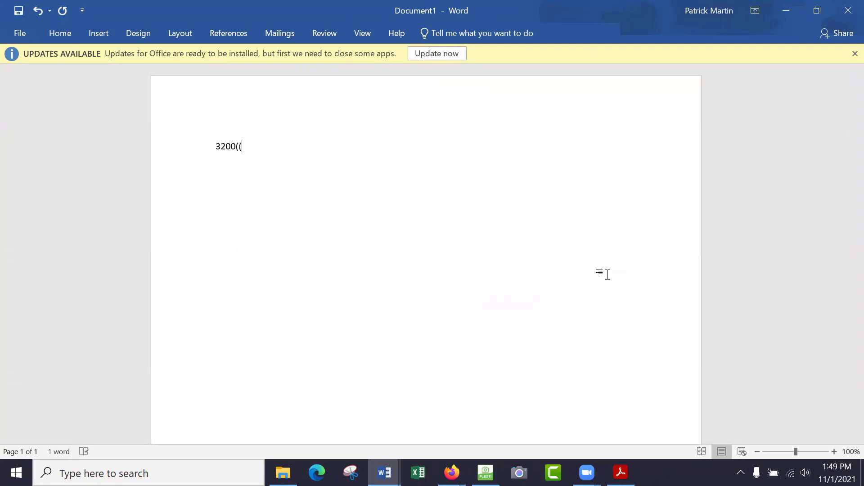
{"action": "type", "text": "1+0.068/12"}
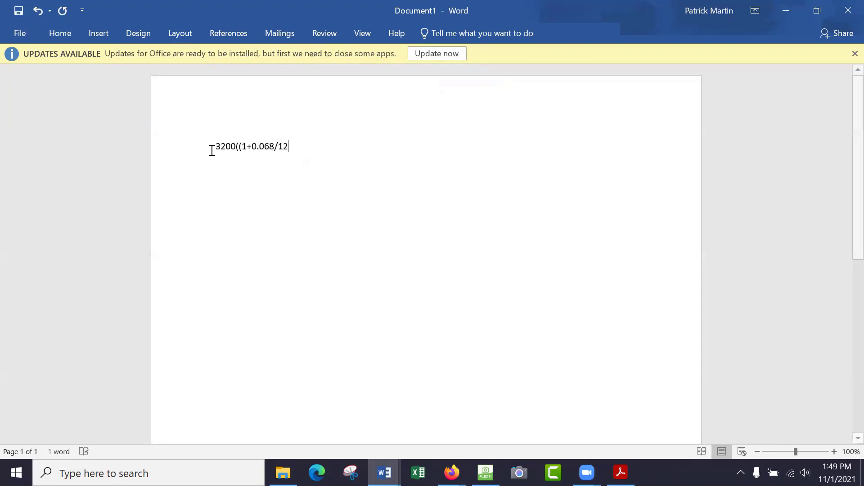
{"action": "left_click", "coordinate": [201, 152]}
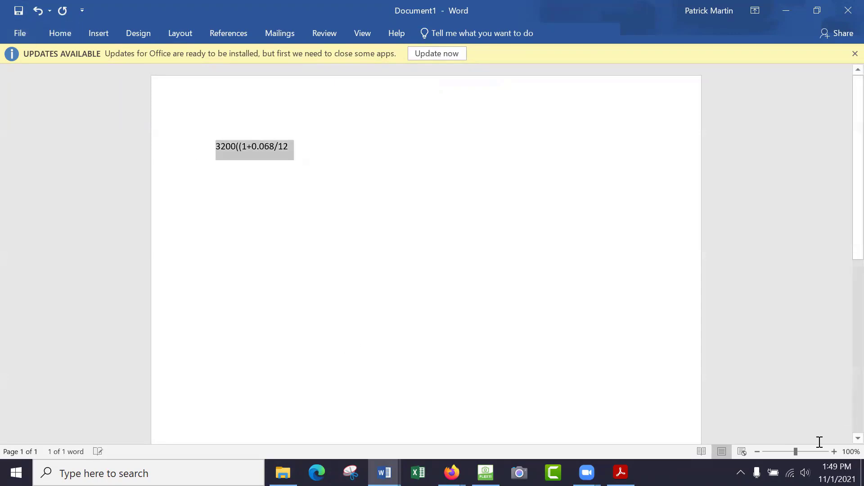
{"action": "left_click", "coordinate": [834, 452]}
{"action": "left_click", "coordinate": [834, 452]}
{"action": "left_click", "coordinate": [834, 451]}
{"action": "left_click", "coordinate": [833, 452]}
{"action": "left_click", "coordinate": [834, 452]}
{"action": "left_click", "coordinate": [834, 452]}
{"action": "left_click", "coordinate": [834, 451]}
{"action": "left_click", "coordinate": [834, 452]}
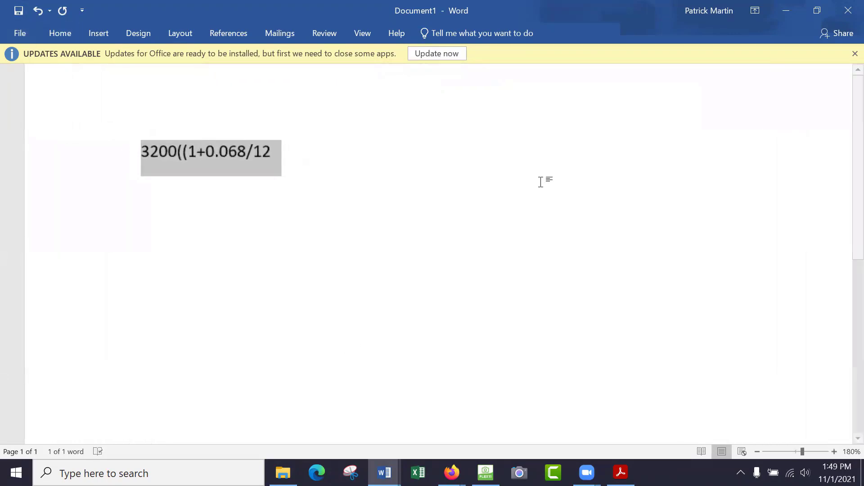
{"action": "left_click", "coordinate": [542, 183]}
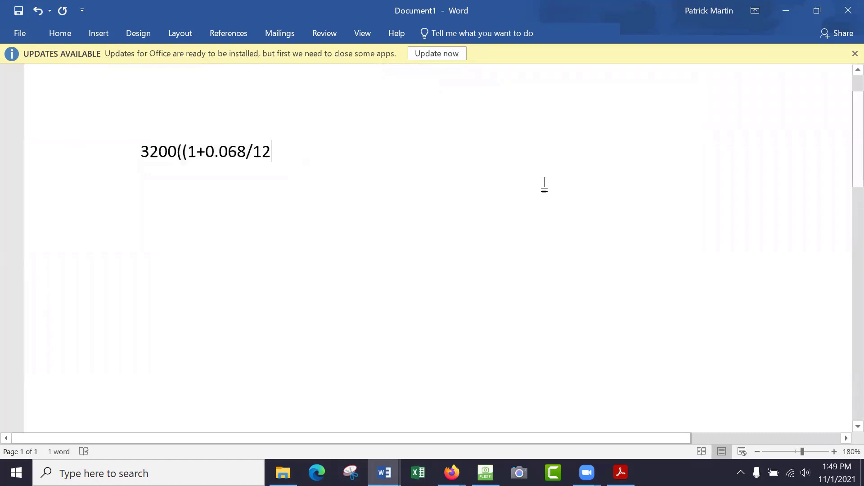
{"action": "type", "text": ")^"}
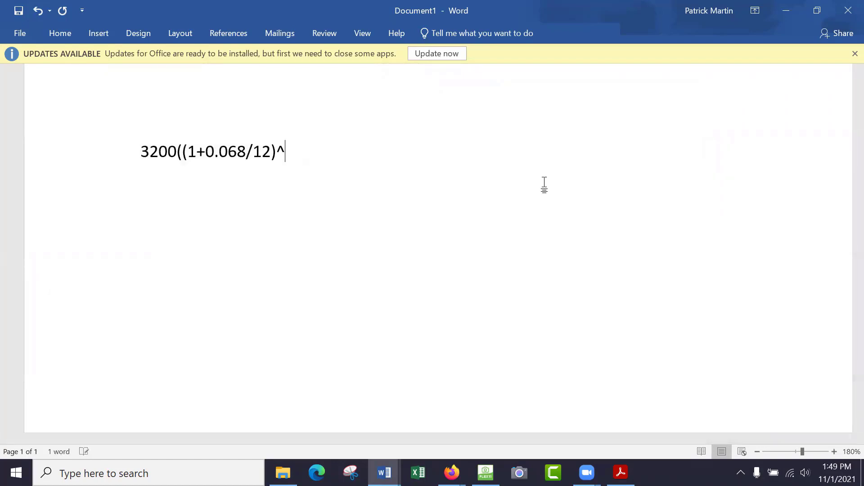
{"action": "type", "text": "264-1)"}
Step: Zoom the page further to about 290% so the formula reads large
{"action": "left_click", "coordinate": [834, 452]}
{"action": "left_click", "coordinate": [834, 451]}
{"action": "left_click", "coordinate": [834, 452]}
{"action": "left_click", "coordinate": [834, 451]}
{"action": "left_click", "coordinate": [834, 451]}
{"action": "left_click", "coordinate": [833, 452]}
{"action": "left_click", "coordinate": [833, 451]}
{"action": "left_click", "coordinate": [834, 452]}
{"action": "left_click", "coordinate": [834, 451]}
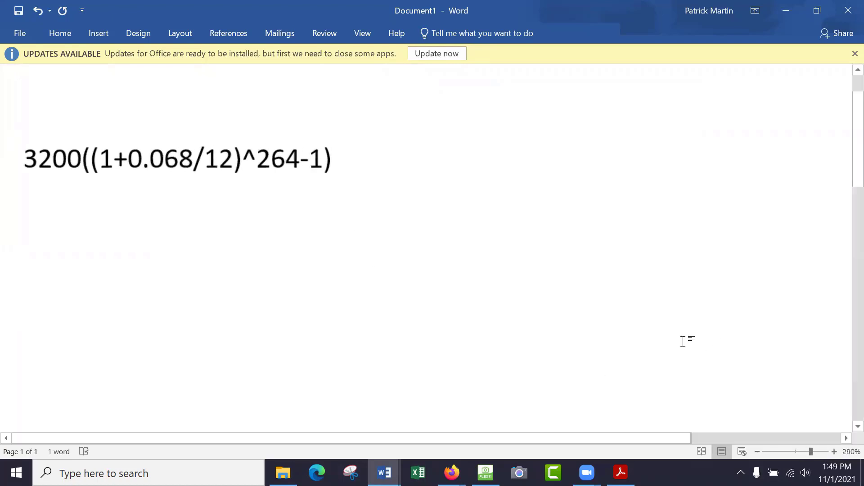
{"action": "left_click", "coordinate": [451, 472]}
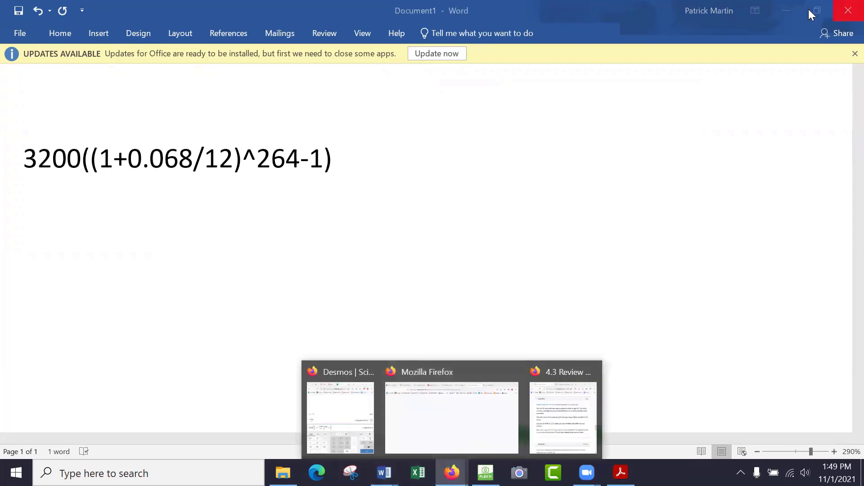
Step: Commit the numerator and enter the denominator (0.068/12)(1+0.068/12)^264 in a new Desmos row
{"action": "left_click", "coordinate": [779, 10]}
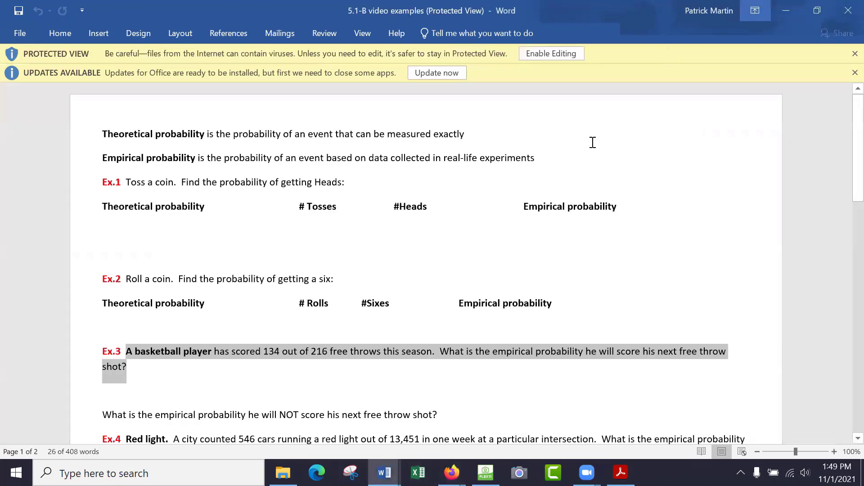
{"action": "left_click", "coordinate": [792, 11]}
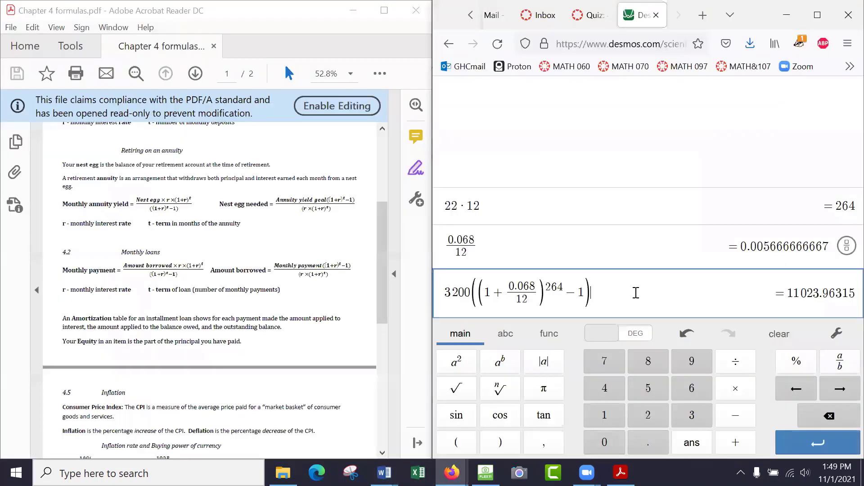
{"action": "key", "text": "Return"}
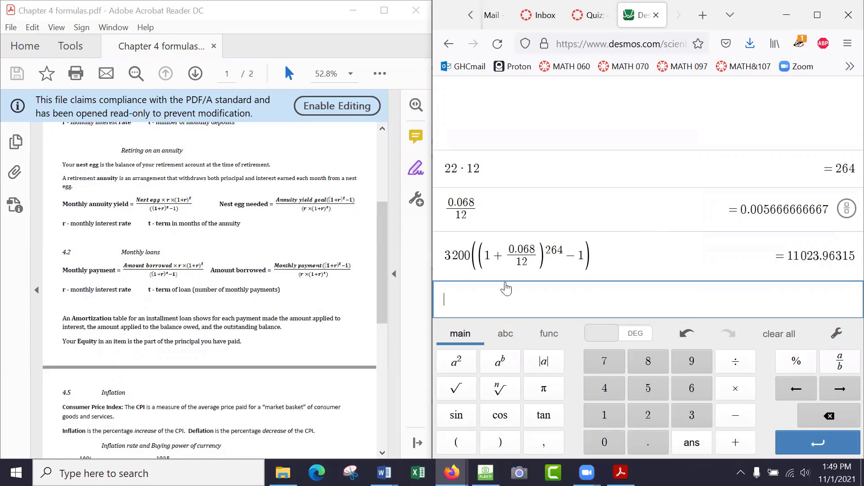
{"action": "type", "text": "0.068"}
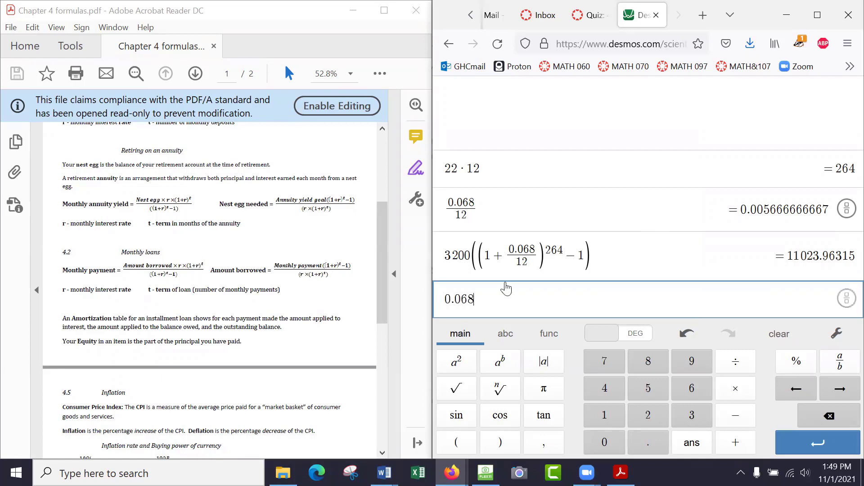
{"action": "type", "text": "/12"}
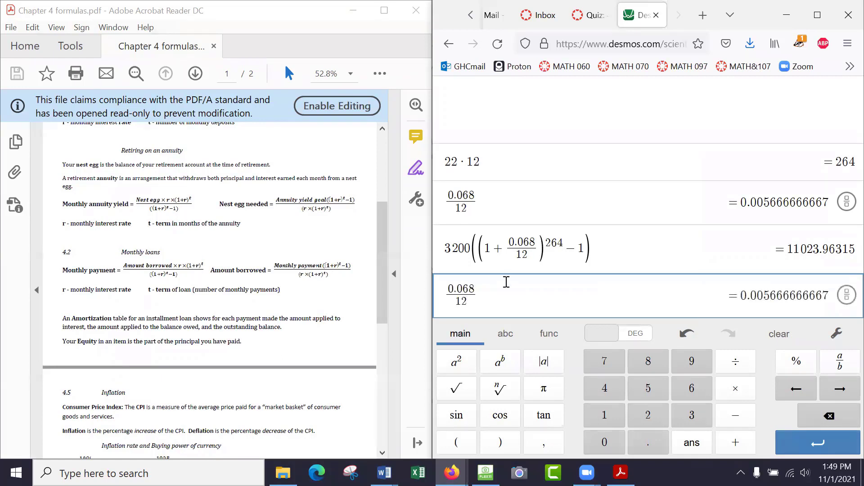
{"action": "key", "text": "Left"}
{"action": "key", "text": "Left"}
{"action": "key", "text": "Left"}
{"action": "key", "text": "Left"}
{"action": "type", "text": "("}
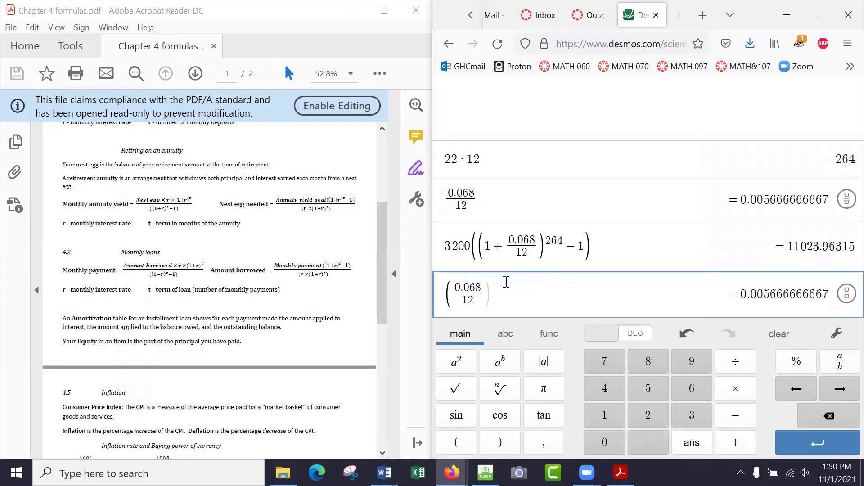
{"action": "key", "text": "End"}
{"action": "type", "text": ")("}
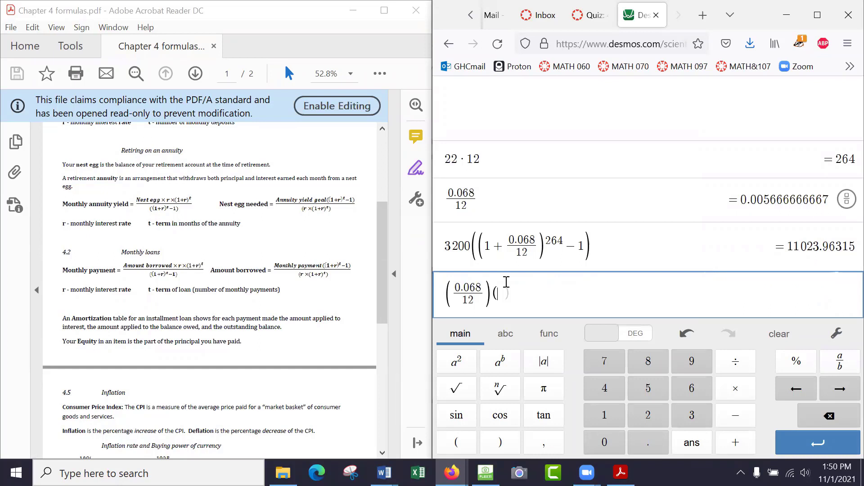
{"action": "type", "text": "1"}
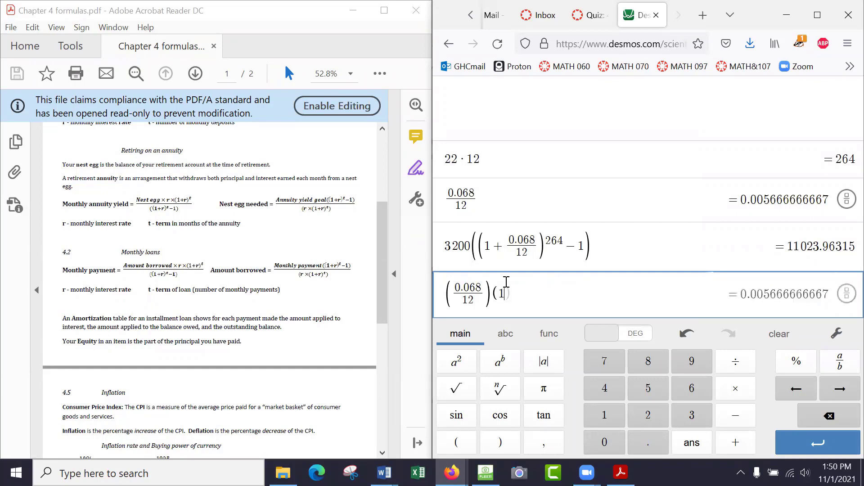
{"action": "type", "text": "+0.0"}
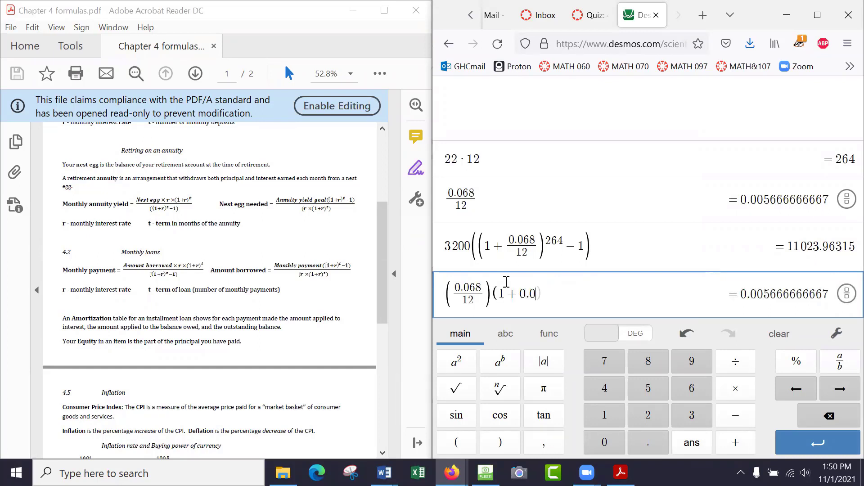
{"action": "type", "text": "68/12"}
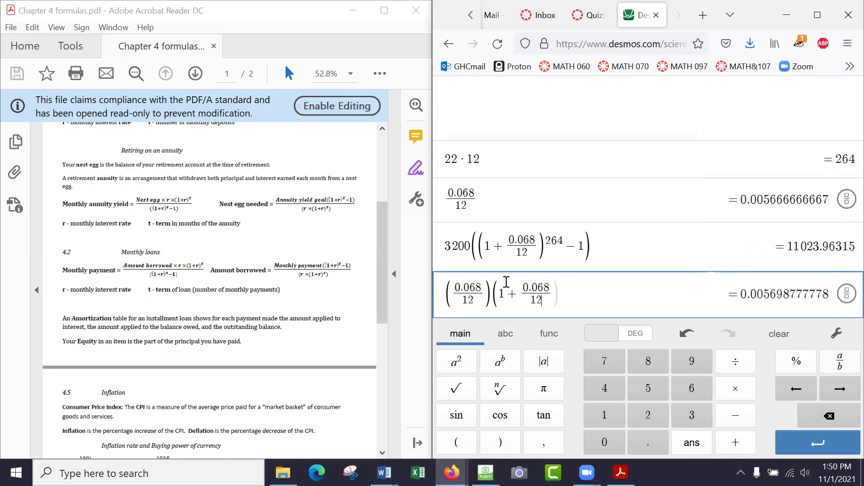
{"action": "type", "text": ")"}
{"action": "type", "text": "^"}
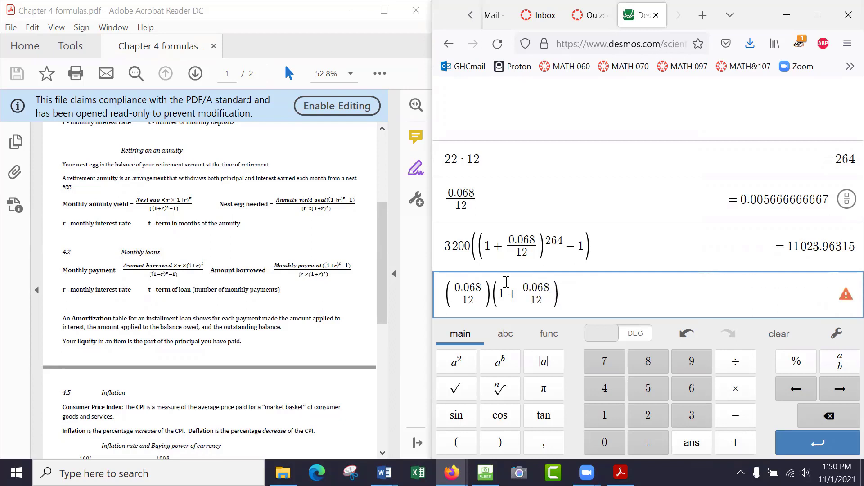
{"action": "type", "text": "264"}
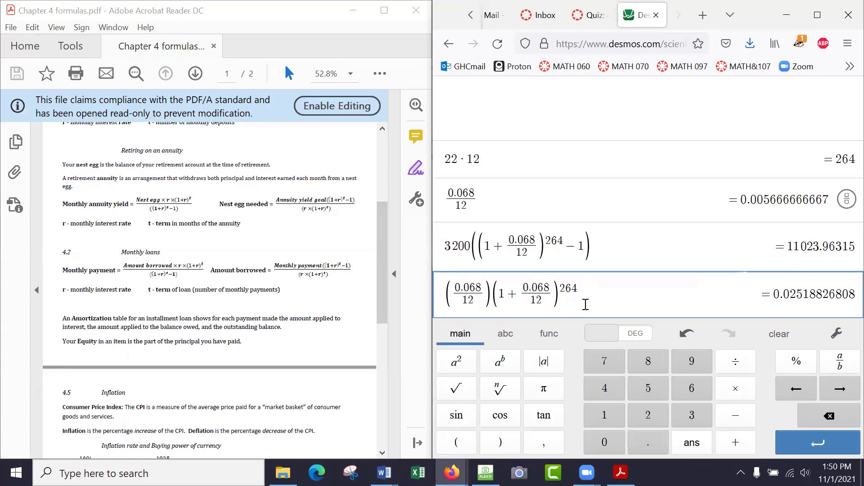
Step: Type the denominator (0.068/12)(1+0.068/12)^264 on a new line below the numerator
{"action": "mouse_move", "coordinate": [384, 473]}
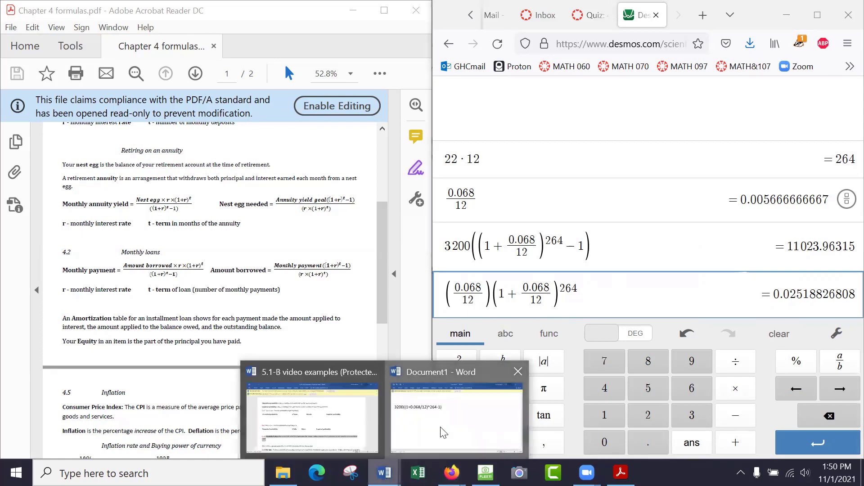
{"action": "left_click", "coordinate": [450, 432]}
{"action": "key", "text": "Return"}
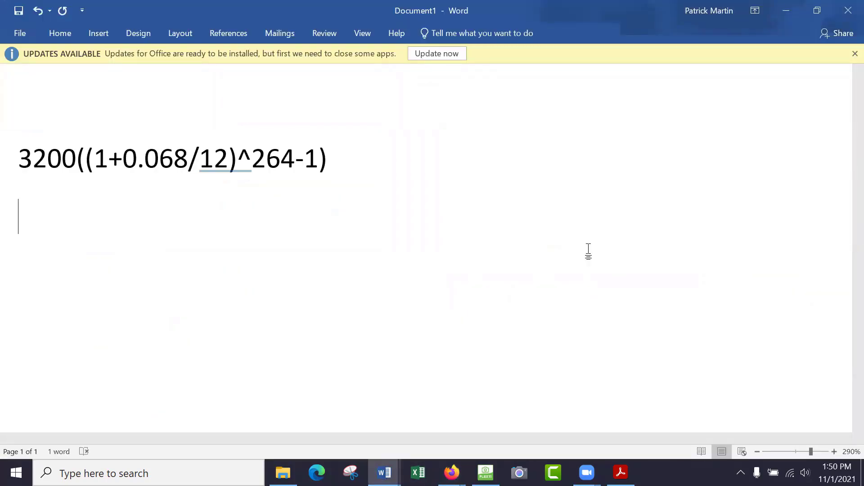
{"action": "type", "text": "()"}
{"action": "key", "text": "Left"}
{"action": "type", "text": "0.068"}
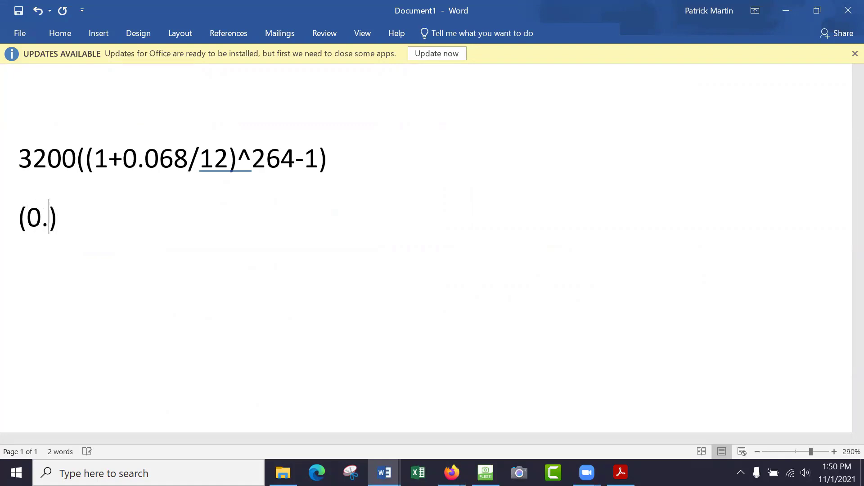
{"action": "type", "text": "/12"}
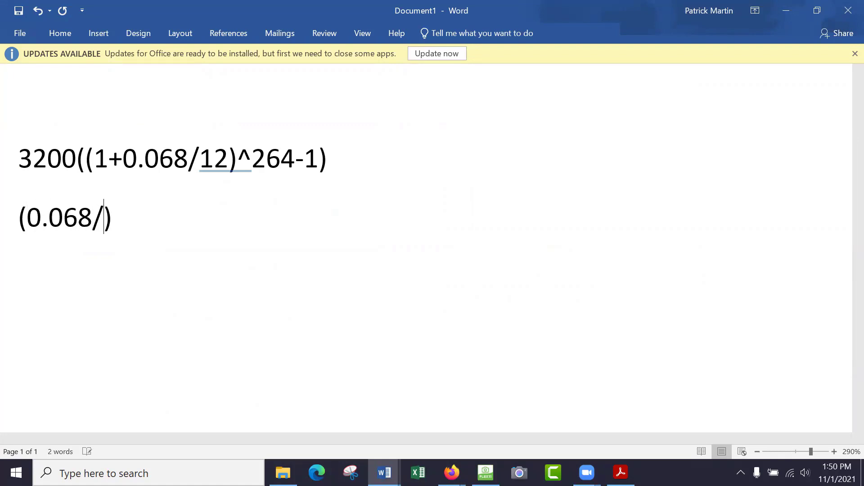
{"action": "key", "text": "Right"}
{"action": "type", "text": "()"}
{"action": "key", "text": "Left"}
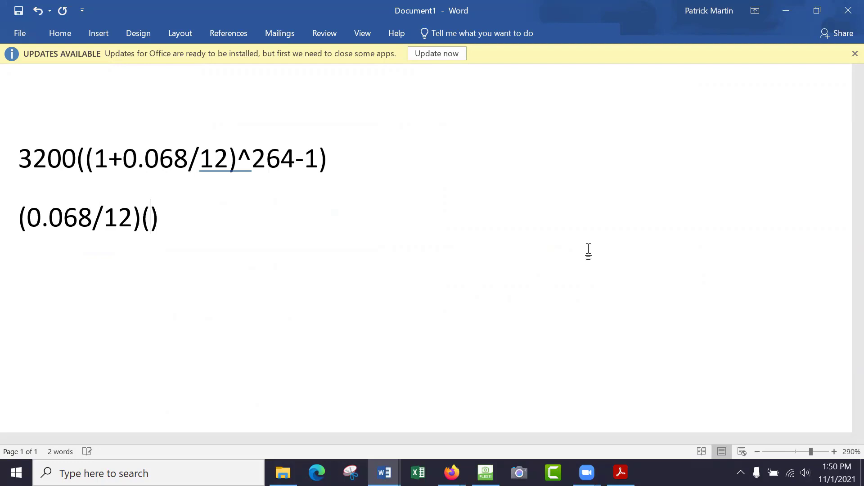
{"action": "type", "text": "1+"}
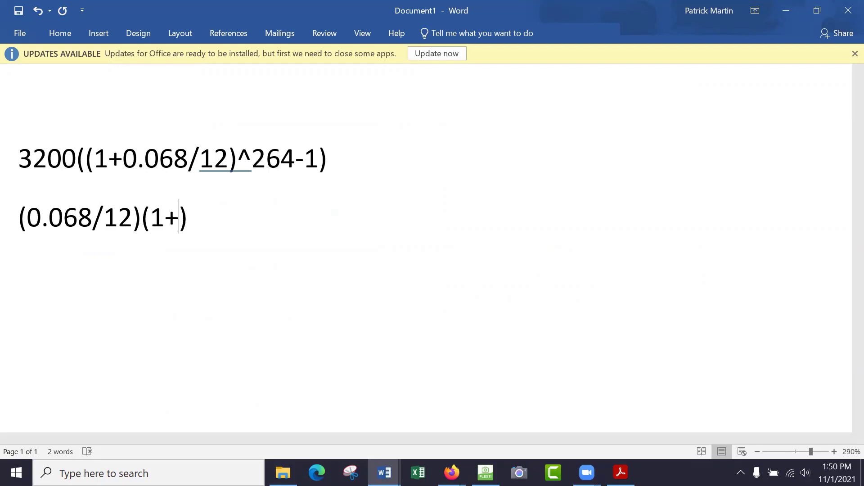
{"action": "type", "text": "0.068/1"}
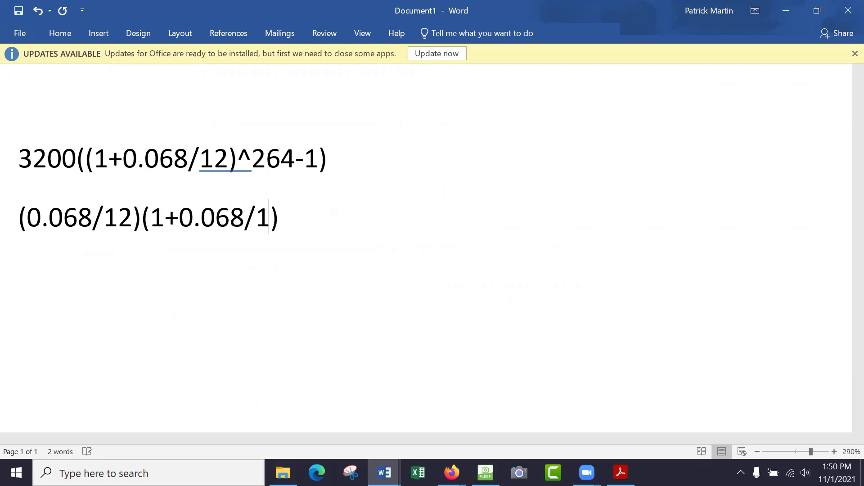
{"action": "type", "text": "2"}
{"action": "key", "text": "Right"}
{"action": "type", "text": "^"}
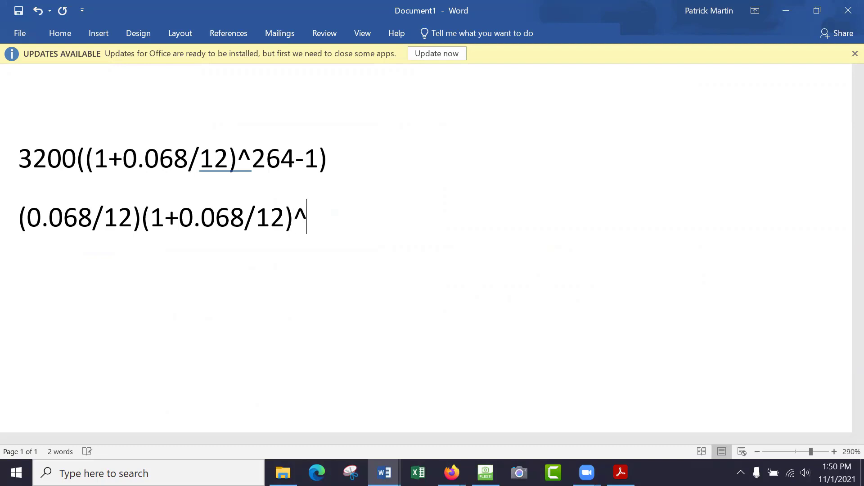
{"action": "type", "text": "264"}
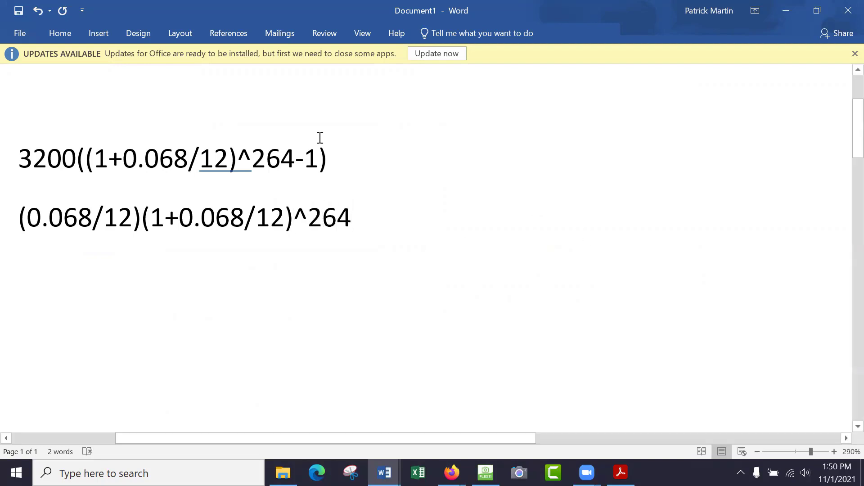
Step: Select the numerator line, the denominator line, then both formula lines together
{"action": "left_click", "coordinate": [6, 163]}
{"action": "left_click", "coordinate": [490, 216]}
{"action": "left_click", "coordinate": [8, 221]}
{"action": "left_click", "coordinate": [364, 164]}
{"action": "left_click", "coordinate": [8, 220]}
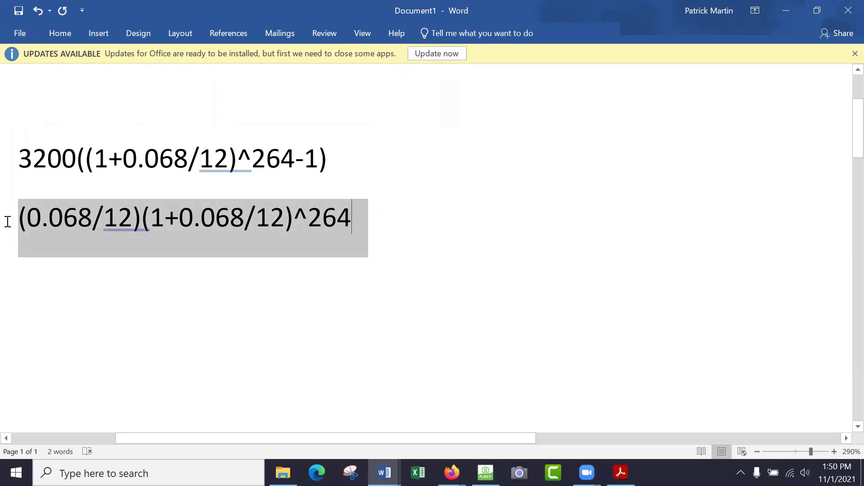
{"action": "left_click", "coordinate": [401, 229]}
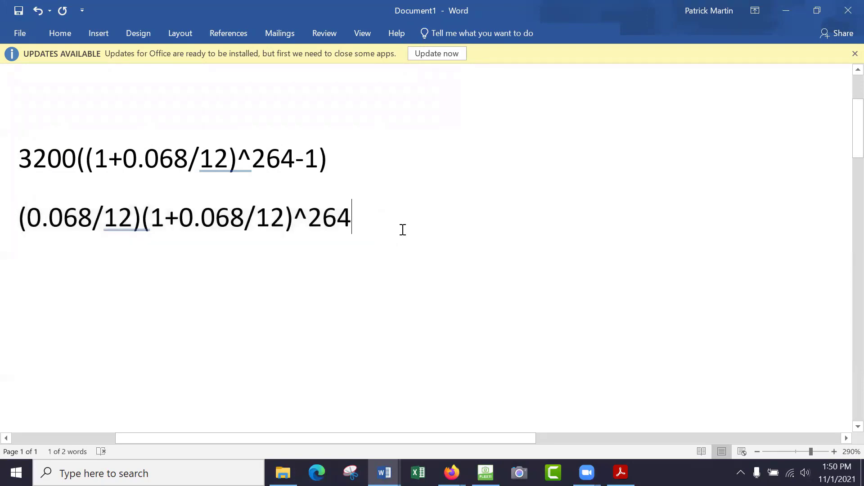
{"action": "left_click", "coordinate": [7, 195], "text": "shift"}
{"action": "key", "text": "ctrl+c"}
{"action": "left_click", "coordinate": [118, 338]}
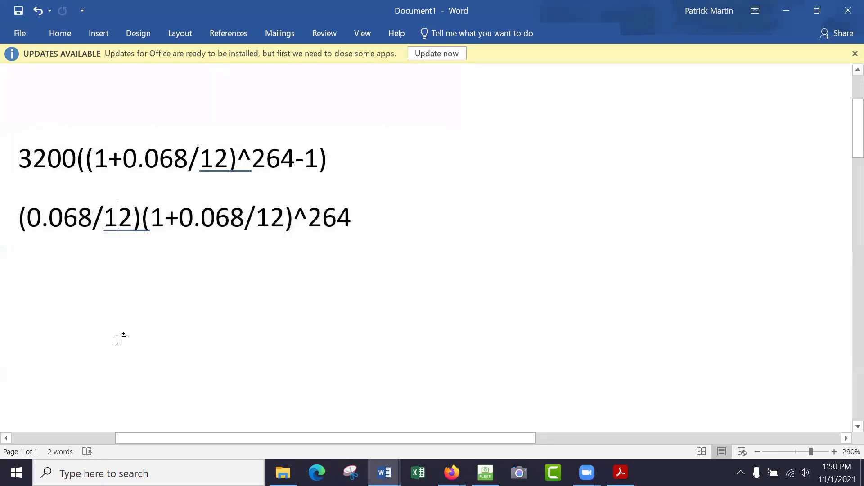
Step: Paste copies of both lines and join them as numerator/(denominator), deleting the leftover line
{"action": "key", "text": "Return"}
{"action": "key", "text": "Return"}
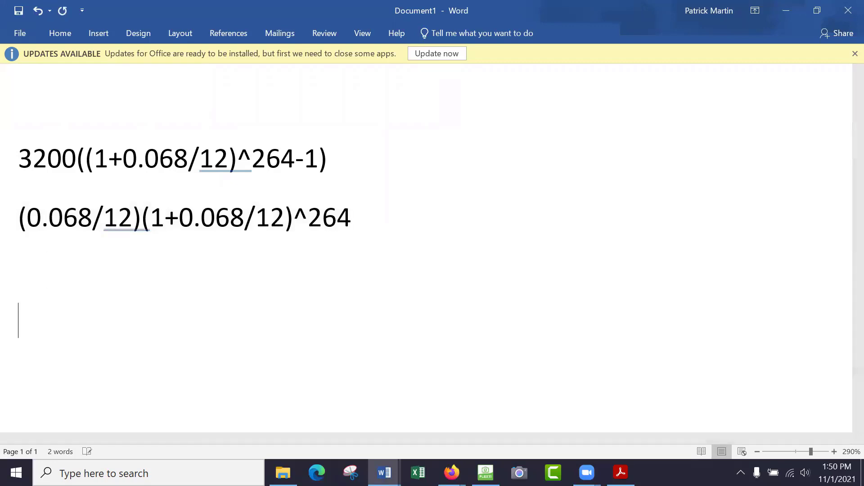
{"action": "key", "text": "ctrl+v"}
{"action": "left_click", "coordinate": [359, 243]}
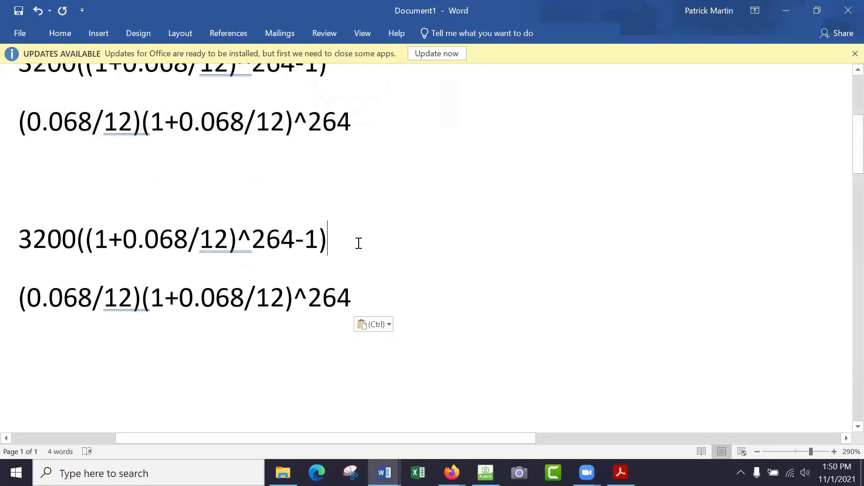
{"action": "type", "text": "/"}
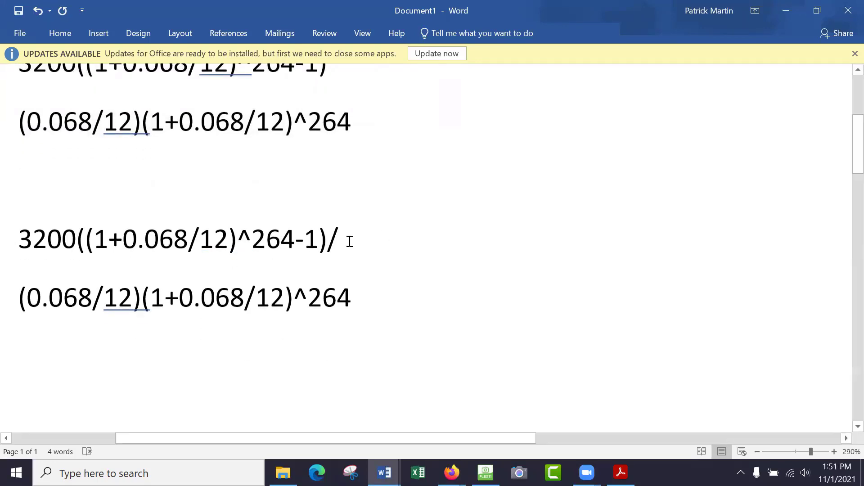
{"action": "type", "text": "()"}
{"action": "left_click", "coordinate": [7, 284]}
{"action": "key", "text": "ctrl+c"}
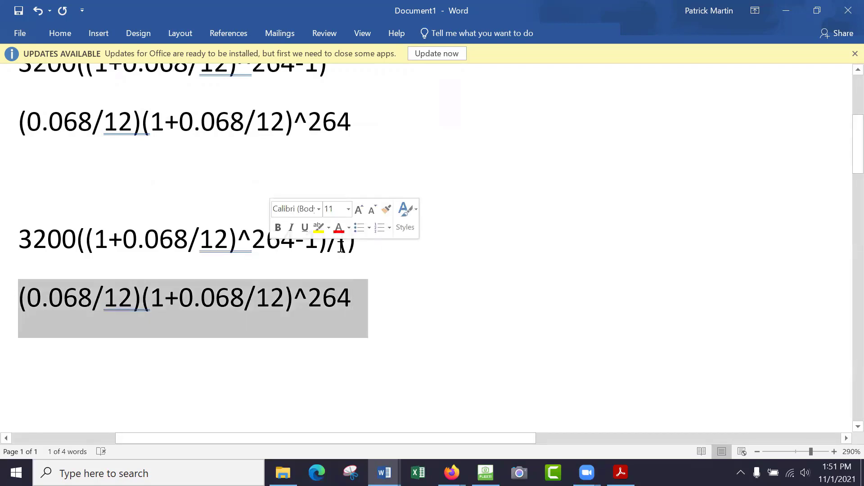
{"action": "left_click", "coordinate": [347, 244]}
{"action": "key", "text": "ctrl+v"}
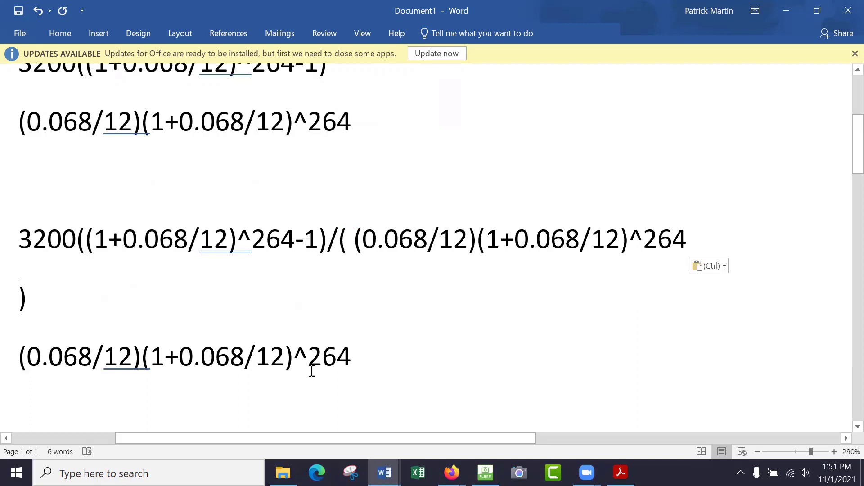
{"action": "left_click", "coordinate": [7, 380]}
{"action": "key", "text": "Delete"}
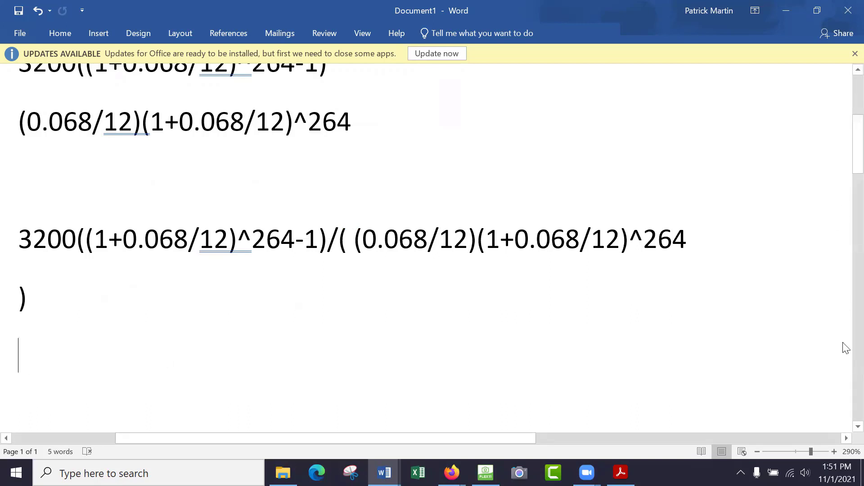
Step: Fix the combined formula's closing parenthesis, select the whole line, and minimize Word
{"action": "left_click", "coordinate": [756, 453]}
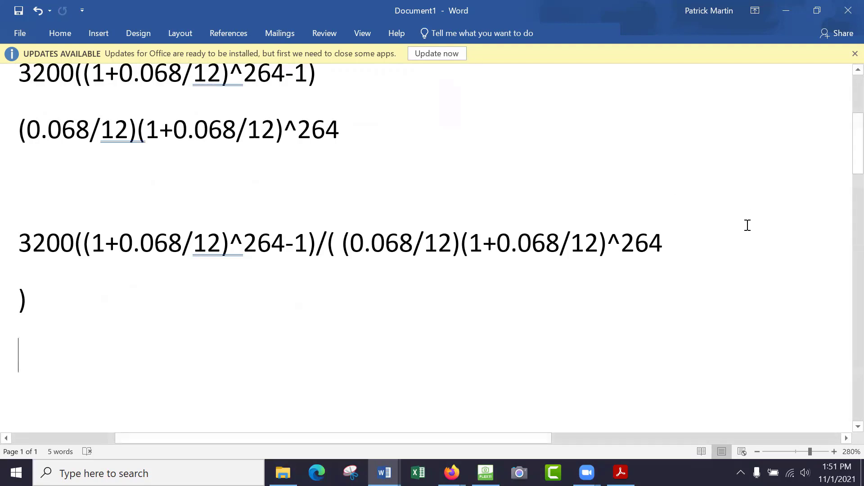
{"action": "key", "text": "Up"}
{"action": "key", "text": "Up"}
{"action": "key", "text": "Up"}
{"action": "left_click", "coordinate": [673, 239]}
{"action": "type", "text": ")"}
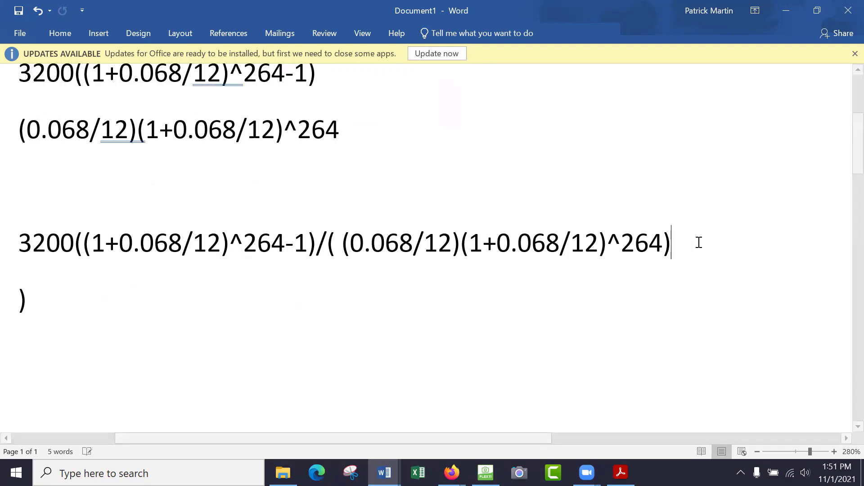
{"action": "left_click", "coordinate": [207, 295]}
{"action": "key", "text": "BackSpace"}
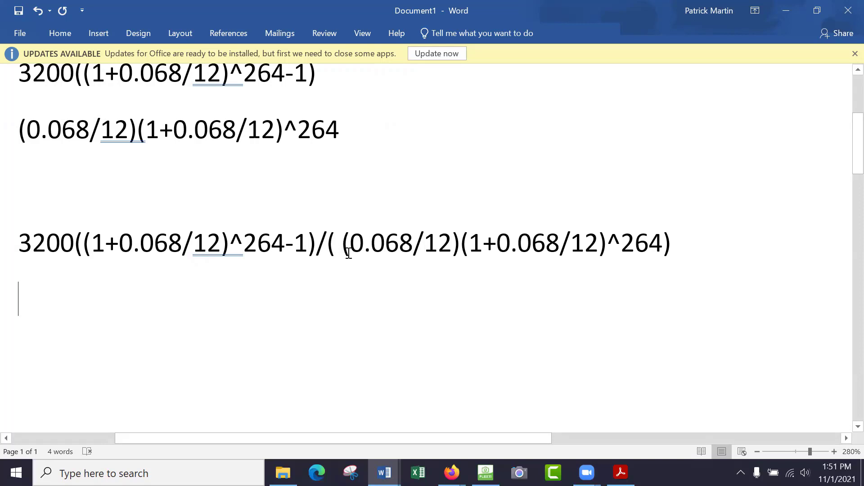
{"action": "left_click_drag", "start_coordinate": [18, 239], "coordinate": [764, 254]}
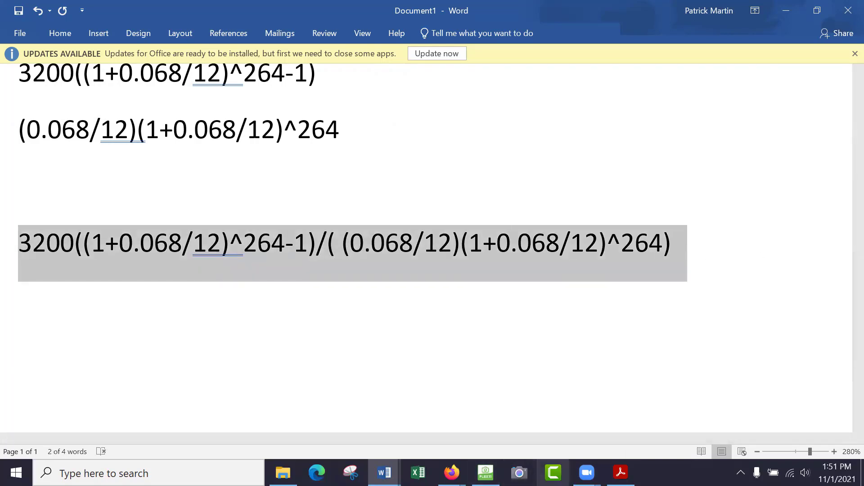
{"action": "left_click", "coordinate": [785, 11]}
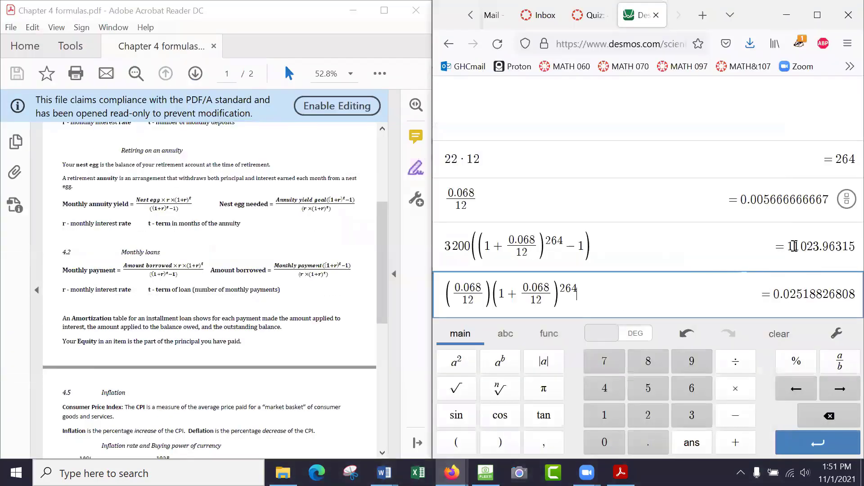
Step: Paste 11023.96315 / 0.02518826808 into a new row, giving 437662.61, and highlight 437 662
{"action": "left_click_drag", "start_coordinate": [790, 246], "coordinate": [849, 257]}
{"action": "key", "text": "ctrl+c"}
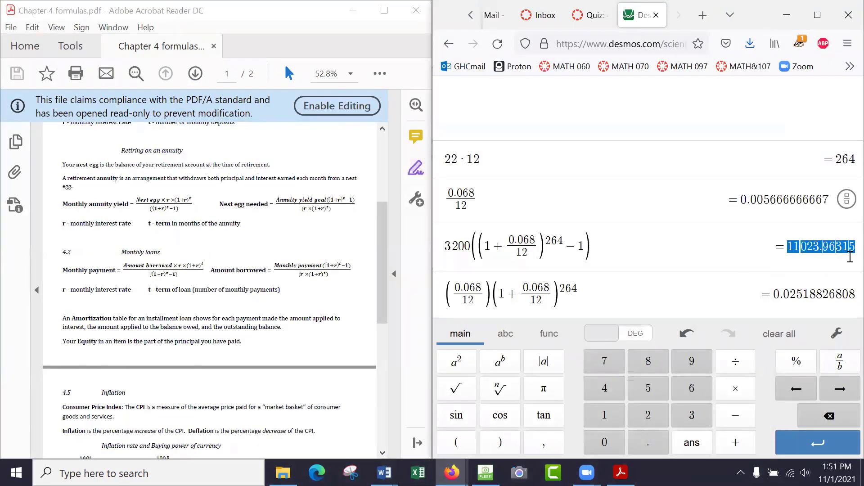
{"action": "left_click", "coordinate": [679, 297]}
{"action": "key", "text": "ctrl+v"}
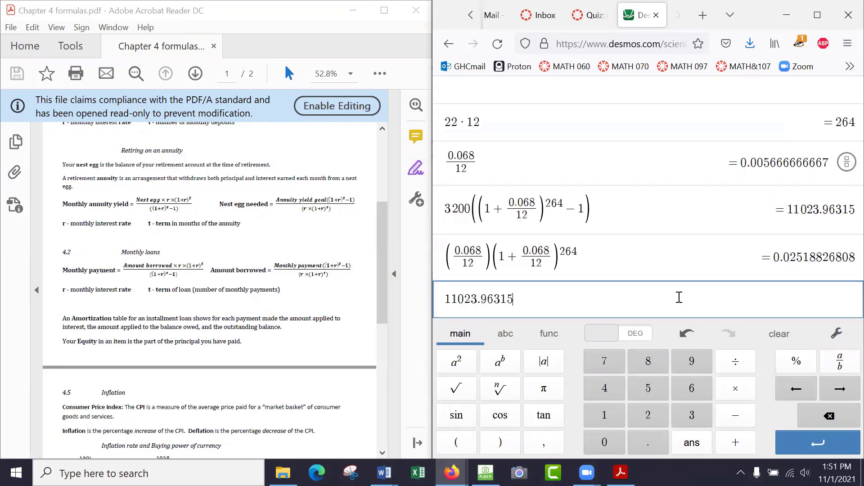
{"action": "type", "text": "/"}
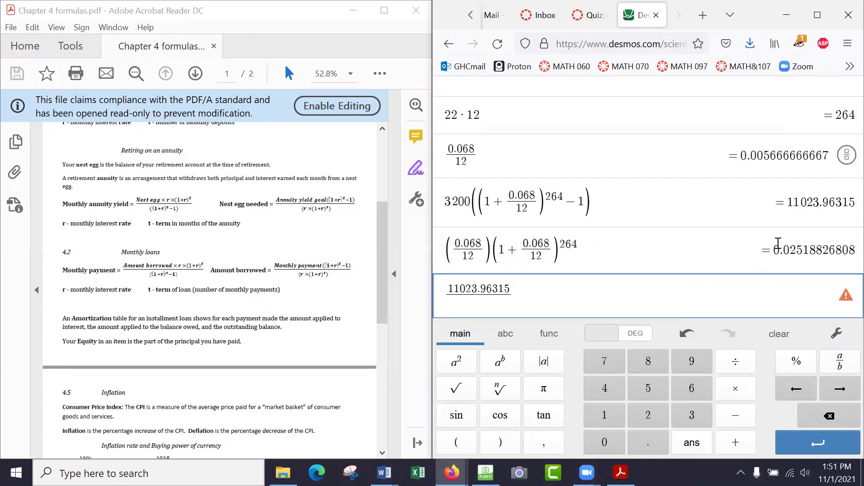
{"action": "left_click_drag", "start_coordinate": [775, 250], "coordinate": [850, 252]}
{"action": "key", "text": "ctrl+c"}
{"action": "left_click", "coordinate": [604, 309]}
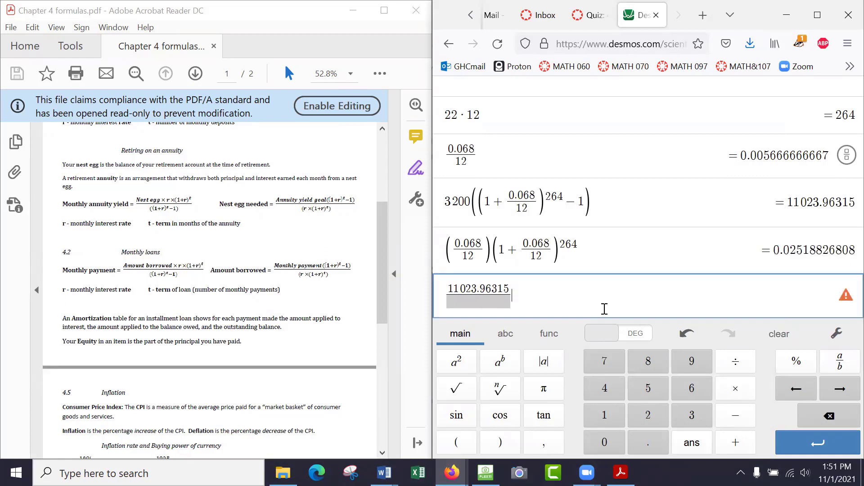
{"action": "key", "text": "ctrl+v"}
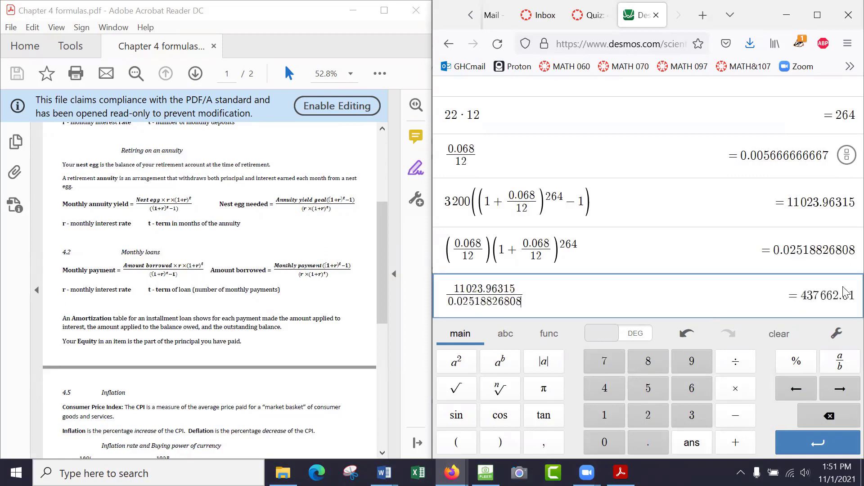
{"action": "left_click_drag", "start_coordinate": [804, 298], "coordinate": [817, 297]}
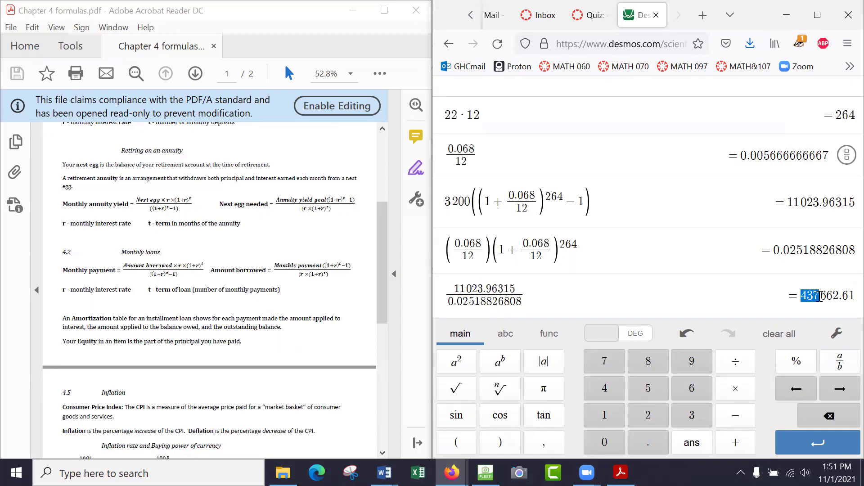
{"action": "left_click", "coordinate": [808, 296]}
{"action": "left_click_drag", "start_coordinate": [801, 295], "coordinate": [840, 299]}
{"action": "left_click", "coordinate": [702, 292]}
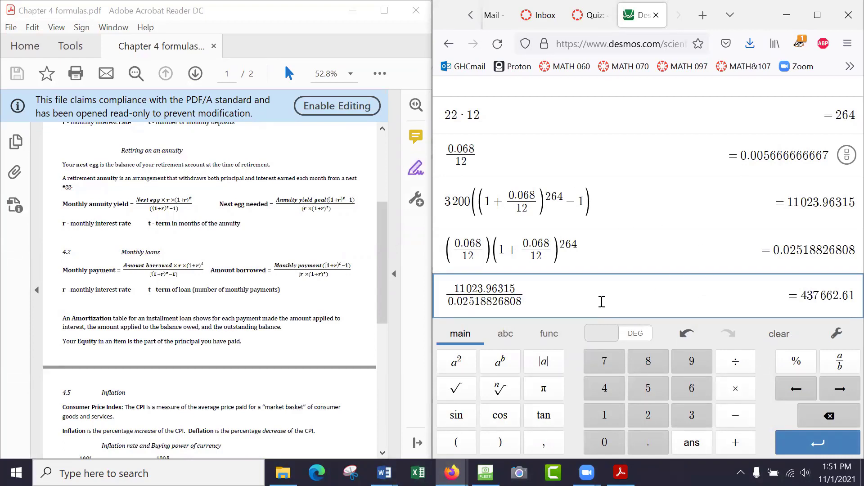
Step: Add rows holding the rounded nest-egg values 437663 and 438000
{"action": "key", "text": "Return"}
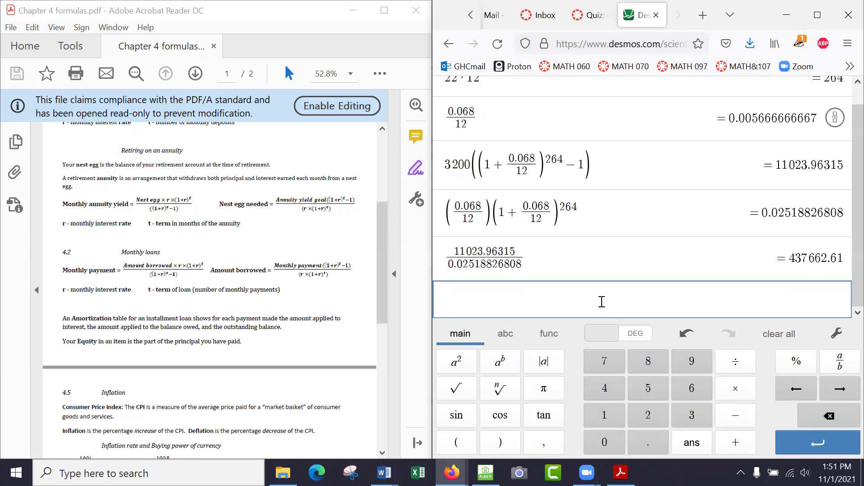
{"action": "type", "text": "437663"}
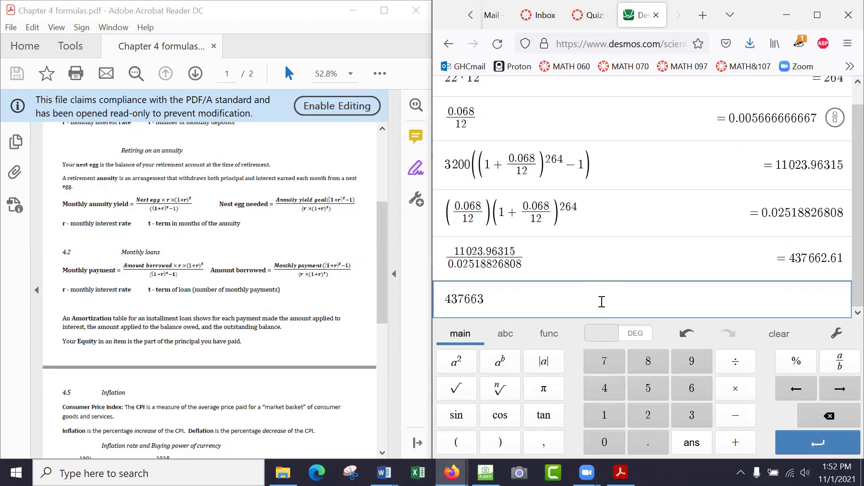
{"action": "key", "text": "Return"}
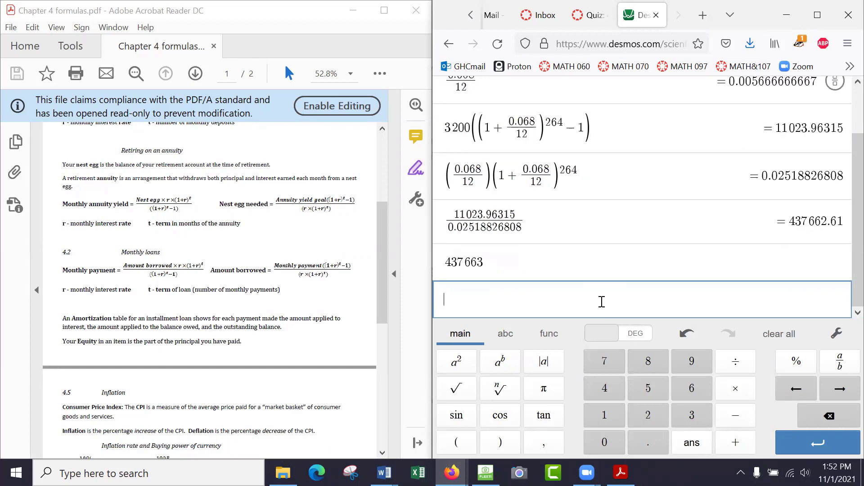
{"action": "type", "text": "43800"}
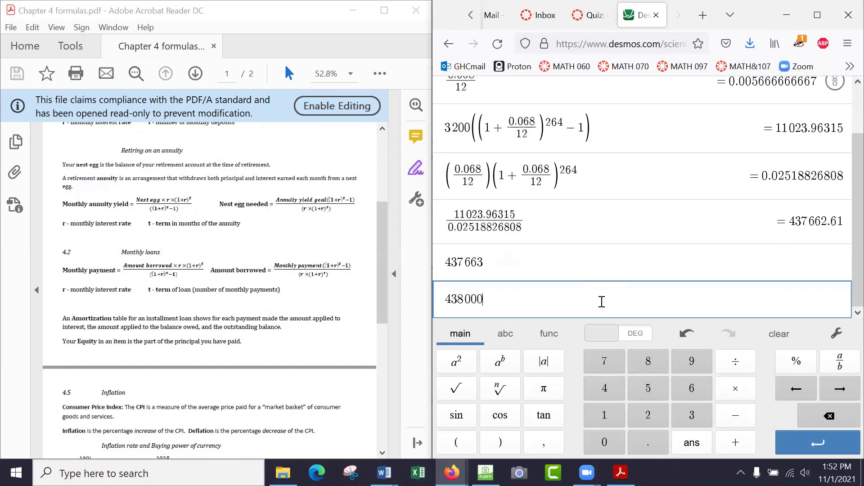
{"action": "key", "text": "Return"}
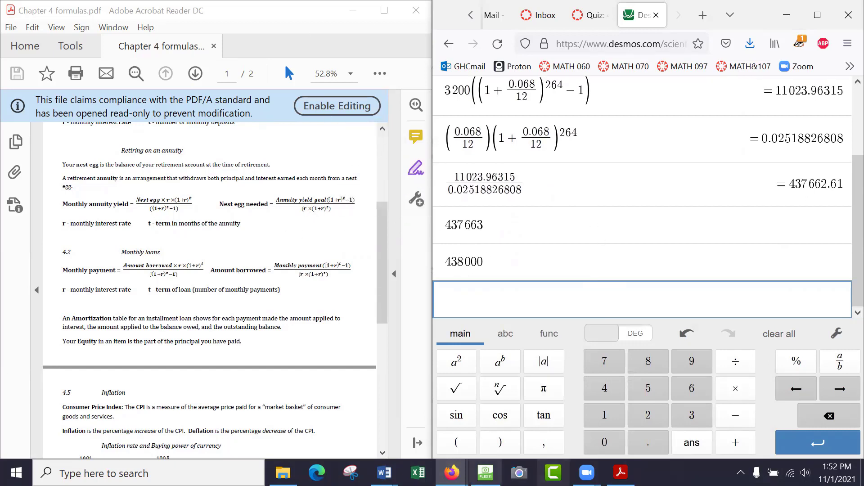
{"action": "left_click", "coordinate": [451, 472]}
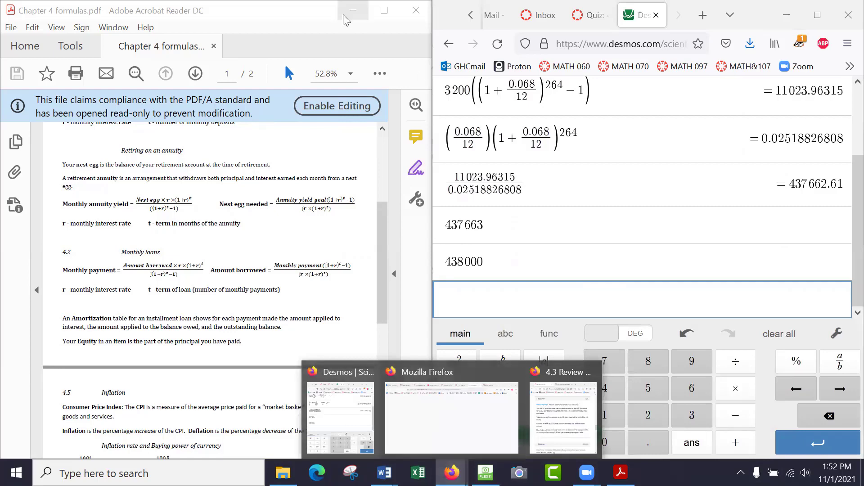
Step: Bring the 4.3 Review Quiz forward, check The Measure of a Plan, and highlight the 6.8% APR
{"action": "left_click", "coordinate": [562, 417]}
{"action": "left_click", "coordinate": [158, 279]}
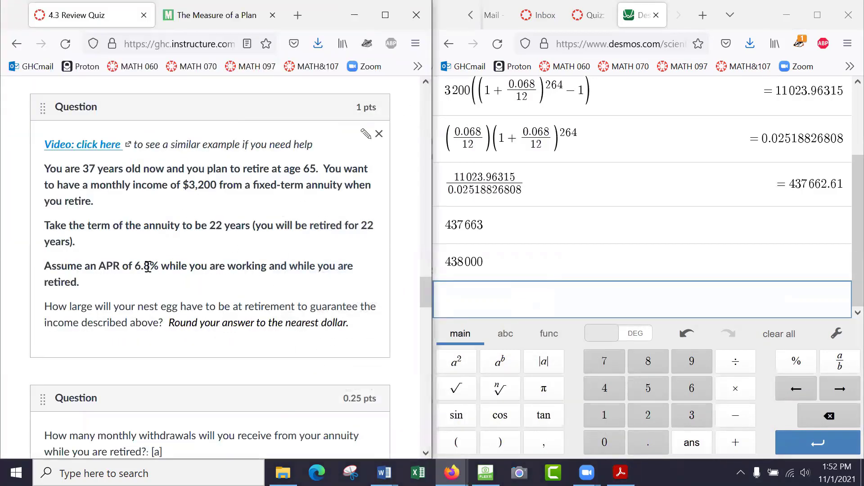
{"action": "left_click_drag", "start_coordinate": [159, 267], "coordinate": [136, 270]}
{"action": "left_click", "coordinate": [225, 16]}
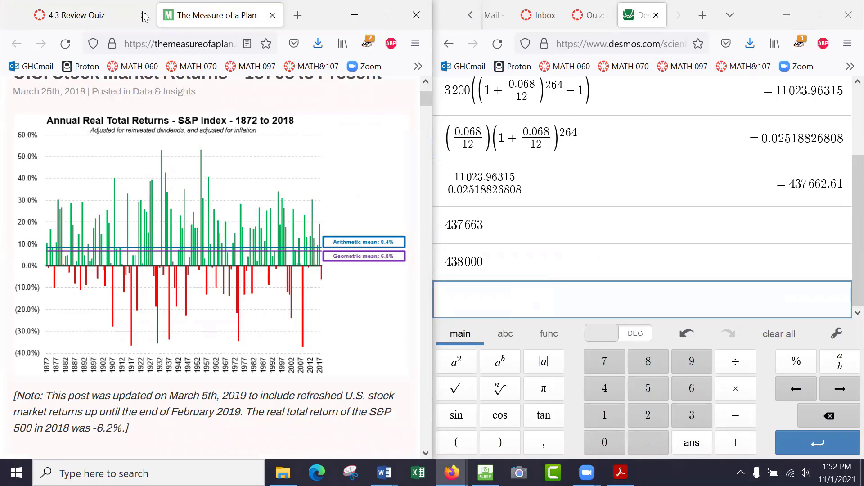
{"action": "left_click", "coordinate": [92, 20]}
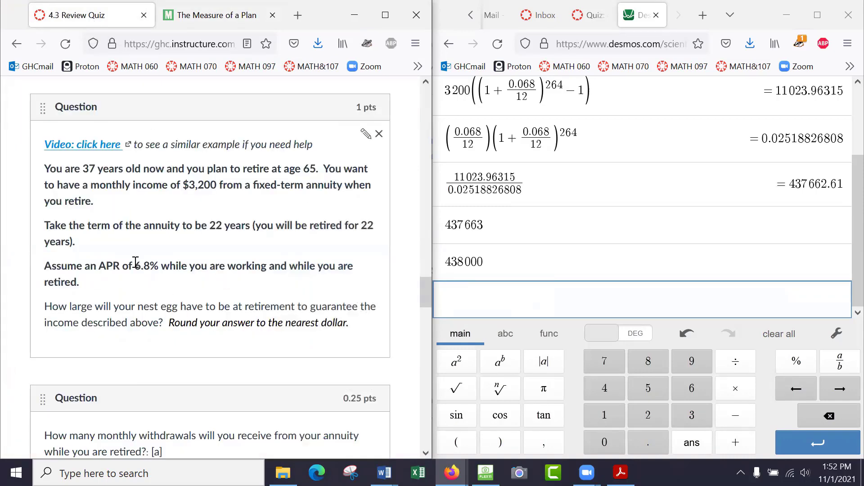
{"action": "left_click_drag", "start_coordinate": [137, 262], "coordinate": [158, 264]}
{"action": "left_click", "coordinate": [158, 264]}
{"action": "left_click_drag", "start_coordinate": [135, 264], "coordinate": [156, 266]}
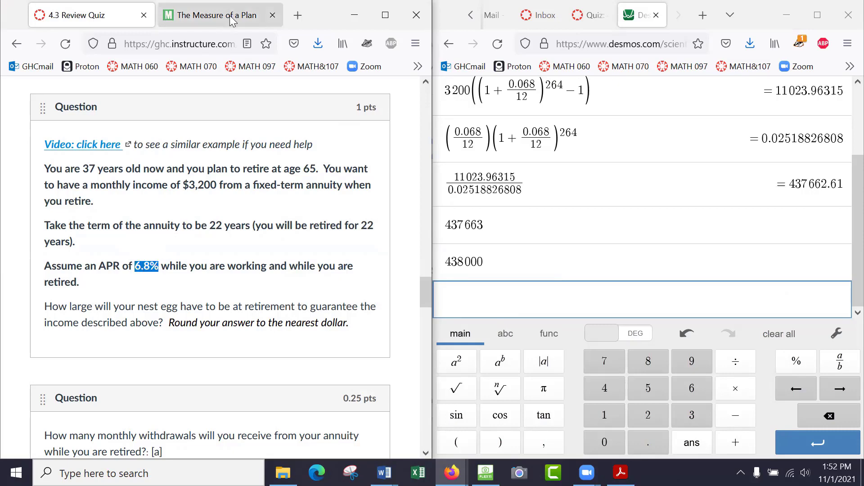